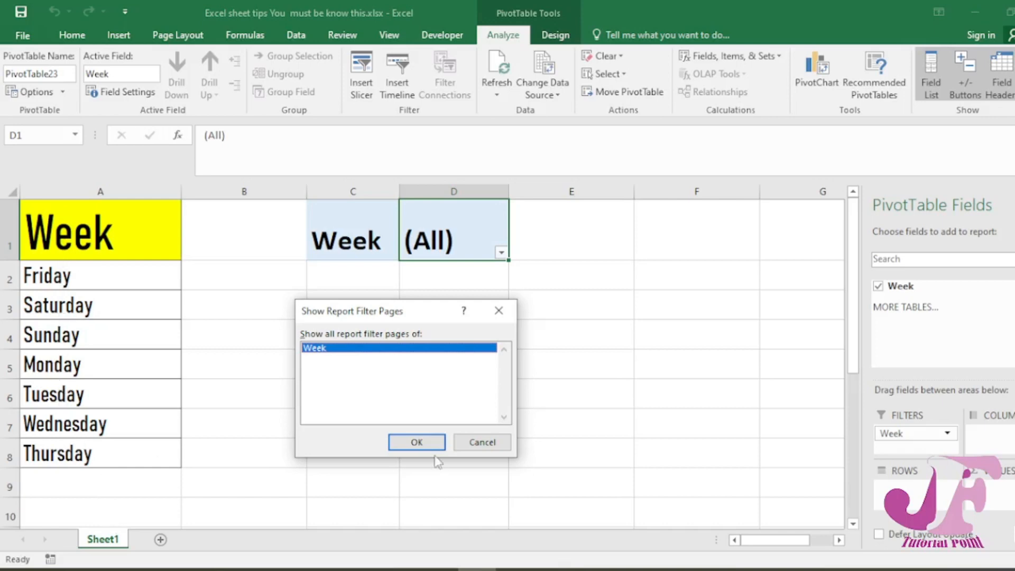
Step: Generate the report filter pages of the Week field and look through the day sheets from Monday to Saturday
left_click(422, 441)
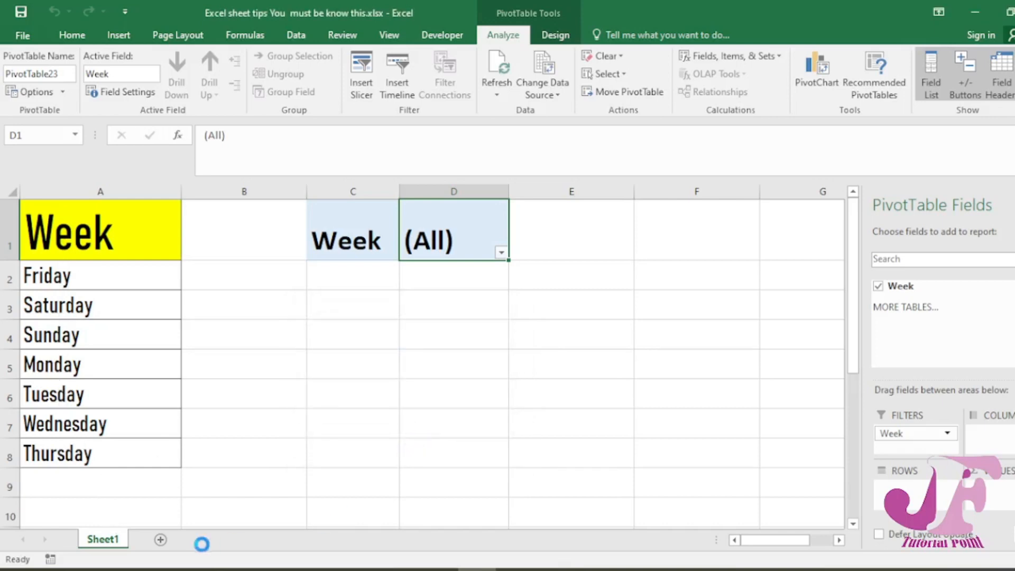
left_click(177, 542)
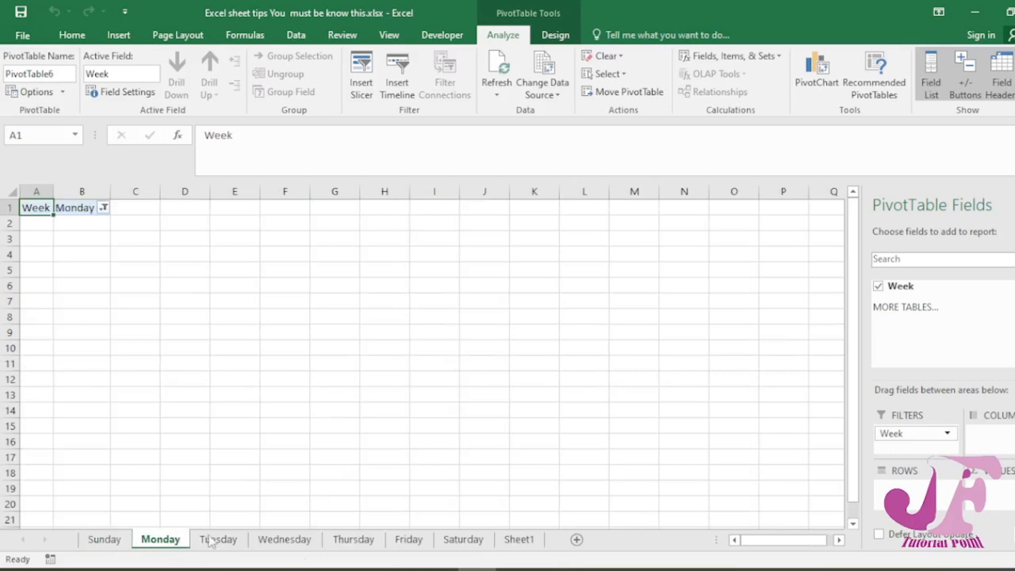
left_click(216, 540)
left_click(280, 540)
left_click(350, 540)
left_click(405, 542)
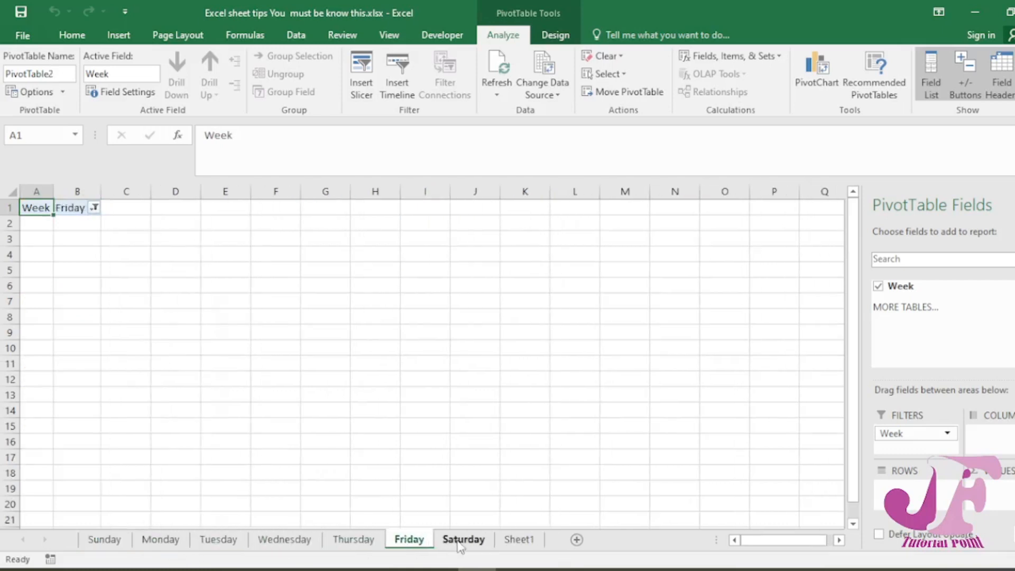
left_click(463, 540)
left_click_drag(475, 544, 86, 547)
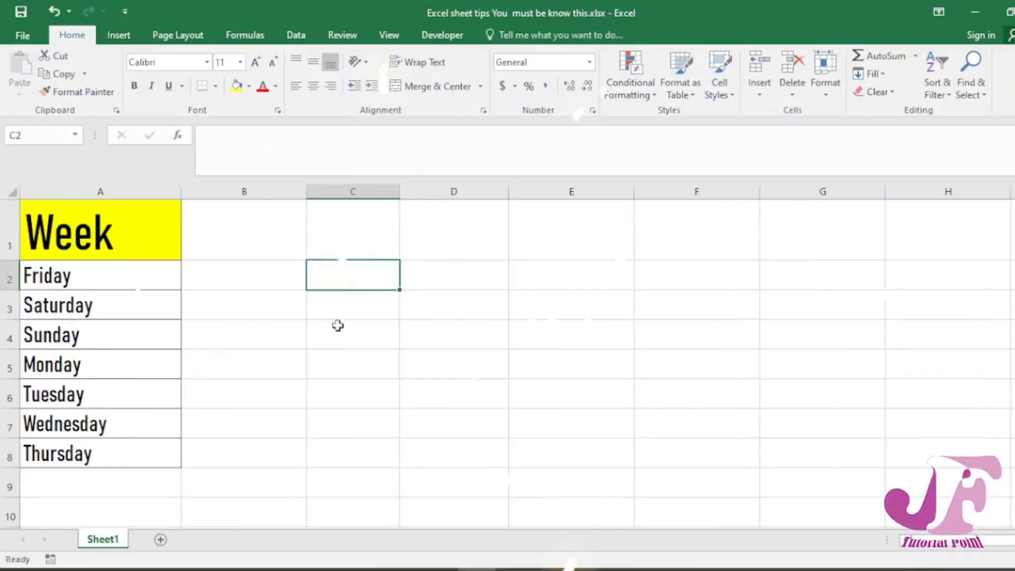
Step: Highlight the Week heading in A1 and the list of days in A2:A8
left_click(104, 257)
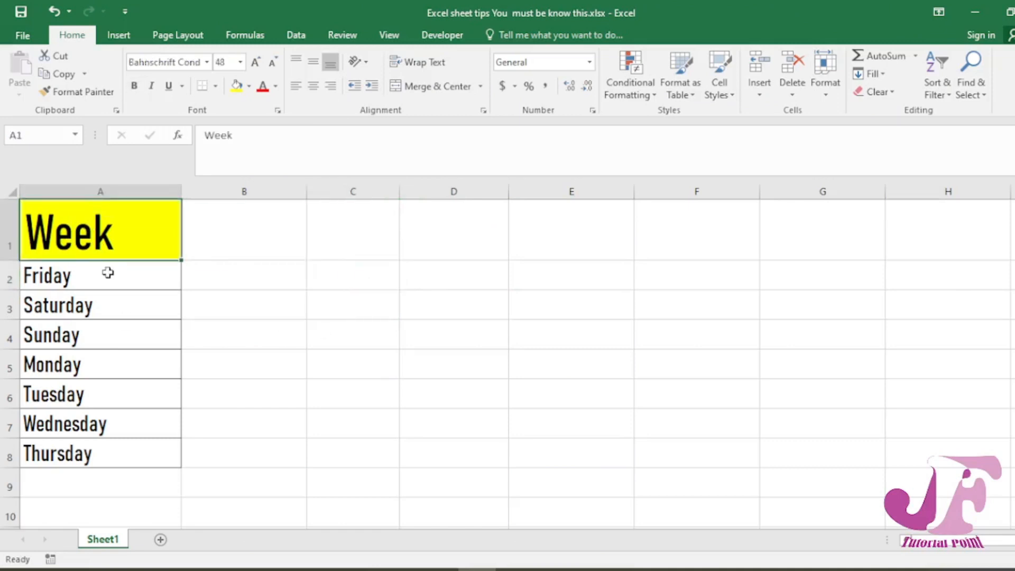
left_click_drag(106, 272, 116, 460)
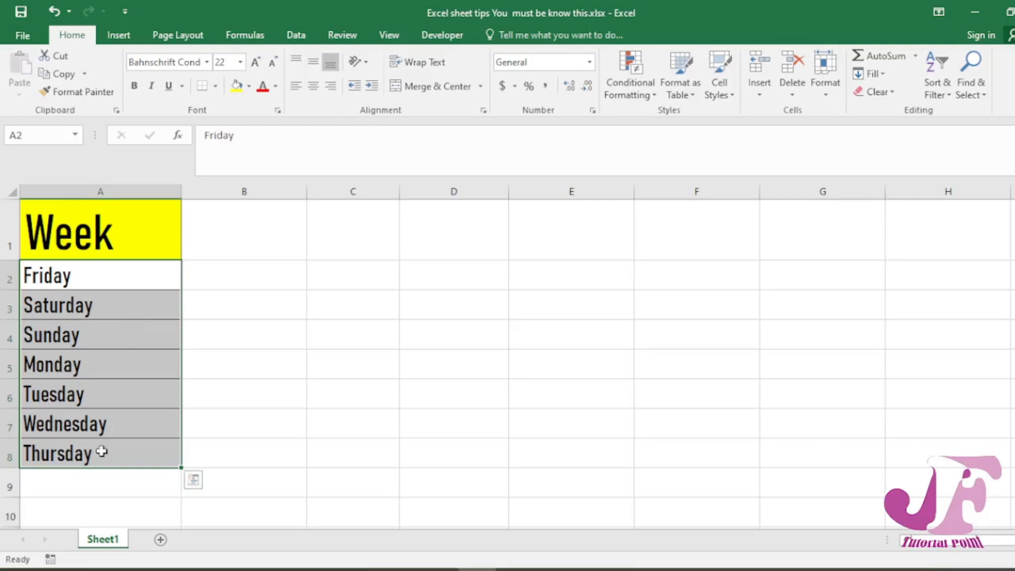
Step: Add a new worksheet after Sheet1 and rename it rajshahi
left_click(160, 539)
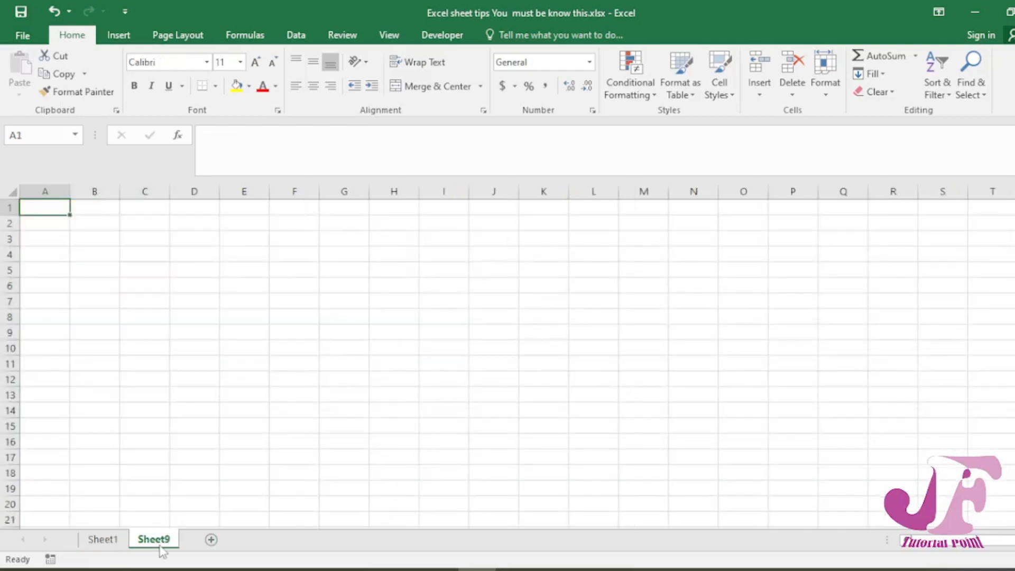
double_click(160, 544)
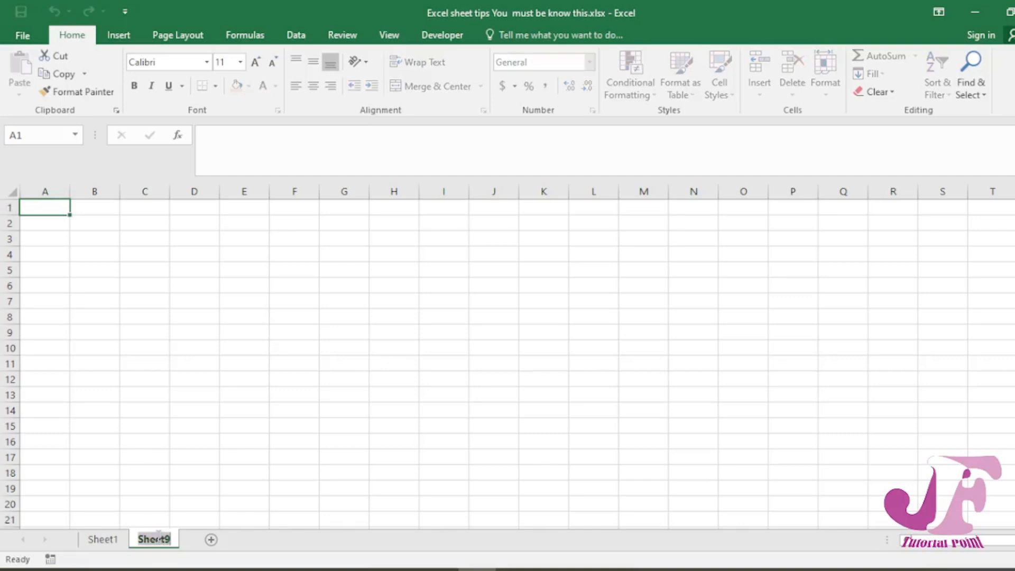
type("rajsh")
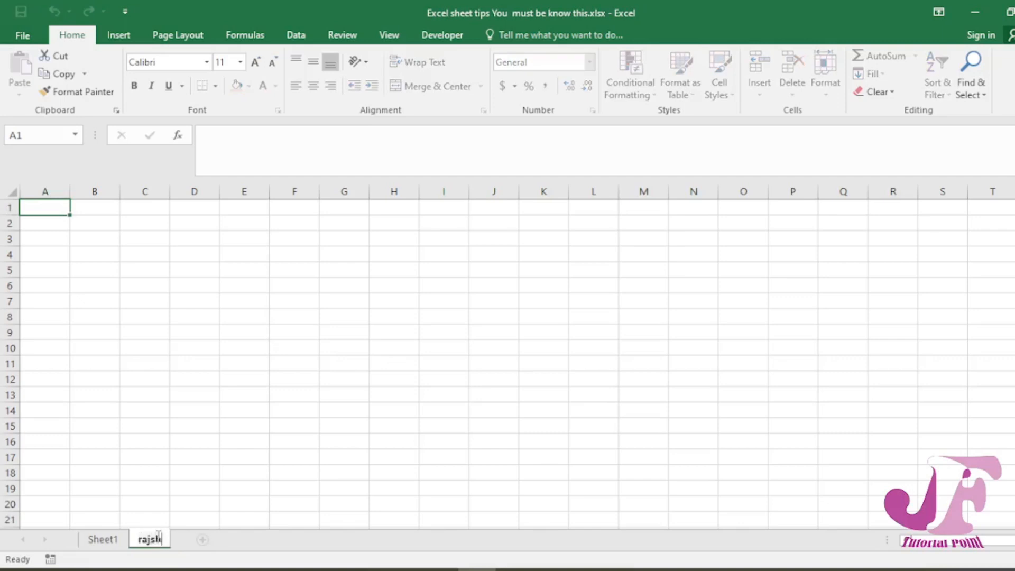
type("ahi")
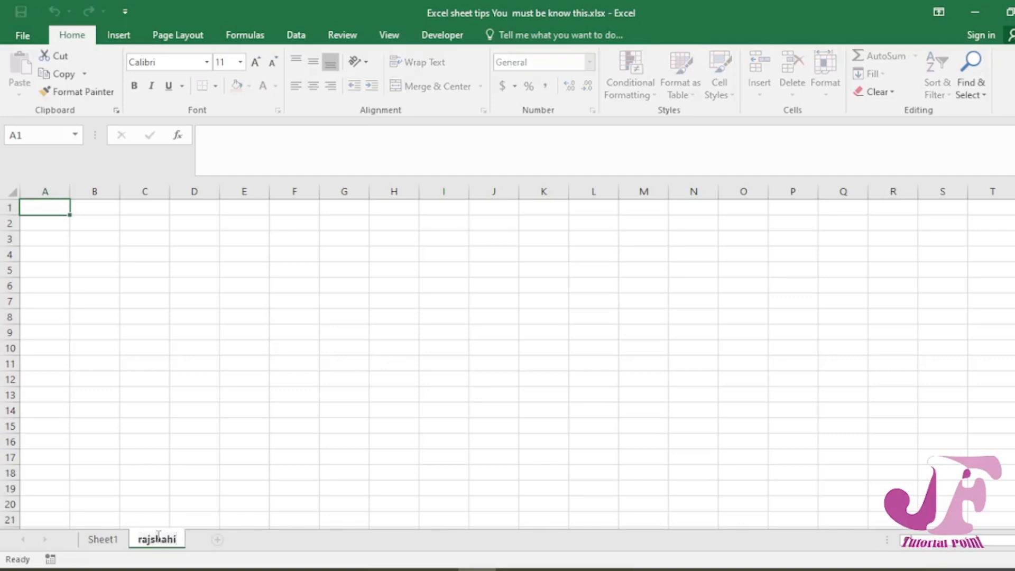
Step: Add another worksheet after rajshahi and name it natore
left_click(216, 541)
double_click(215, 542)
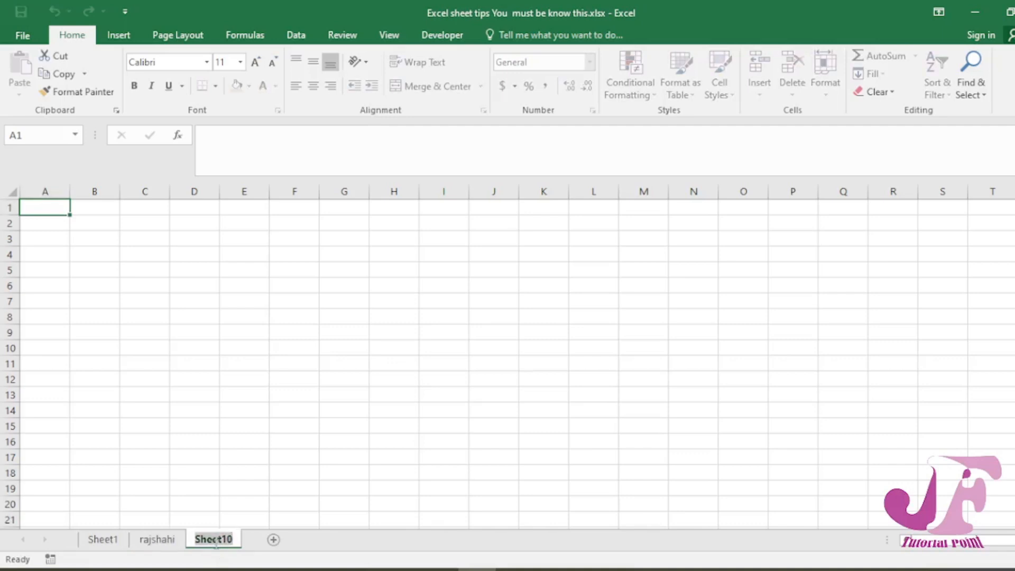
type("natore")
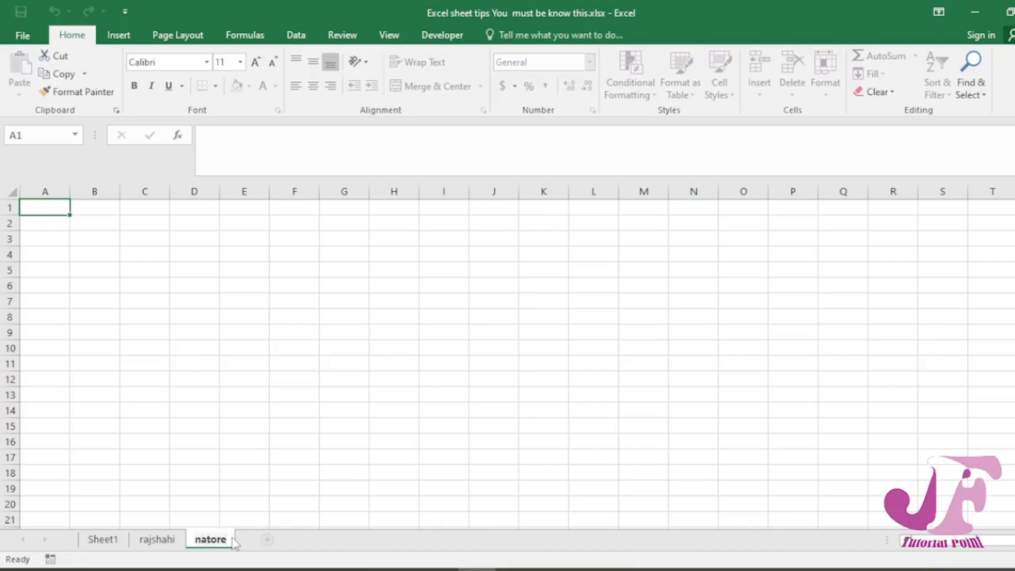
Step: Group the rajshahi and natore worksheets and delete both of them together
left_click(158, 542, "ctrl")
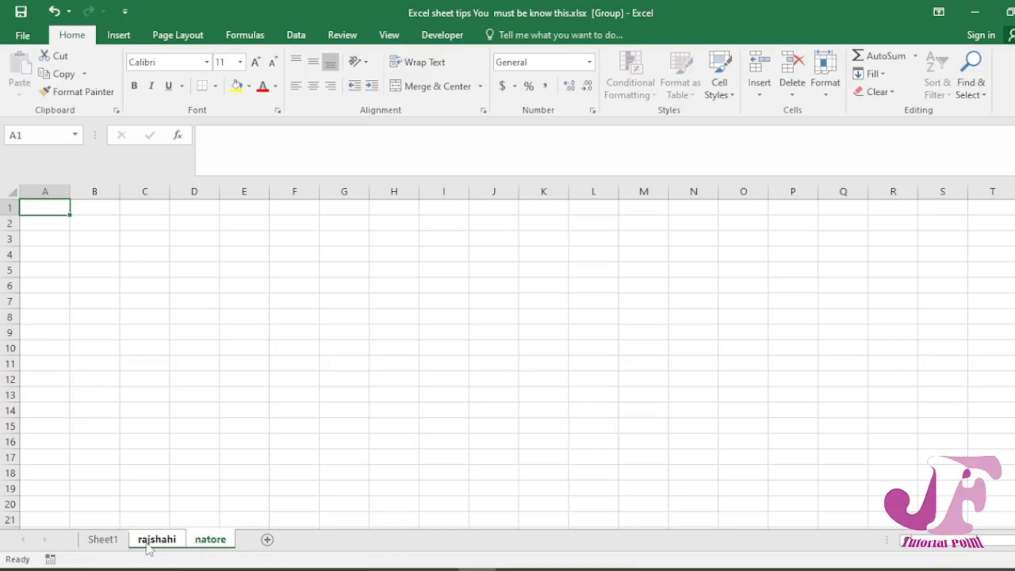
left_click(100, 541)
left_click(149, 544)
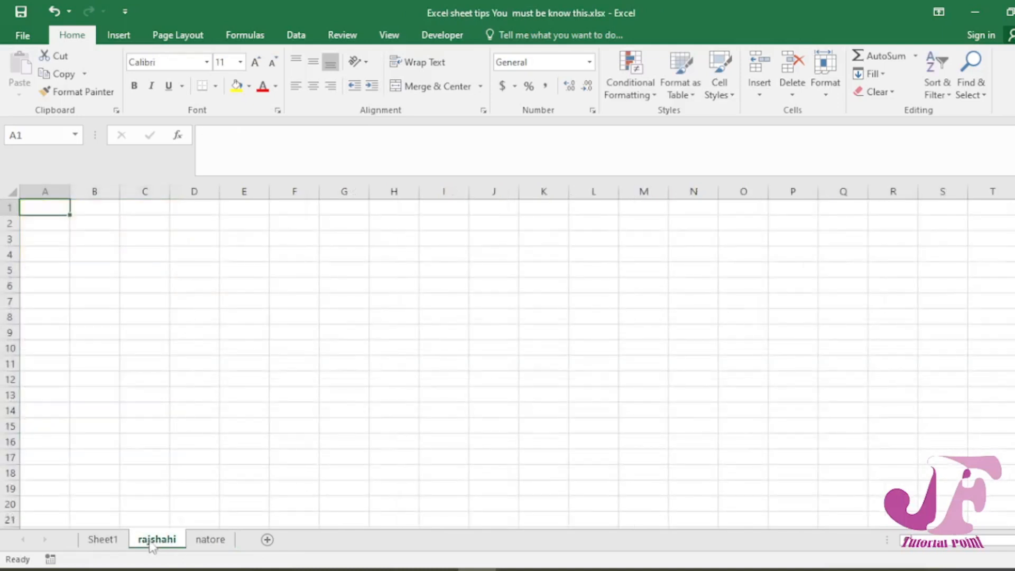
left_click(203, 542, "ctrl")
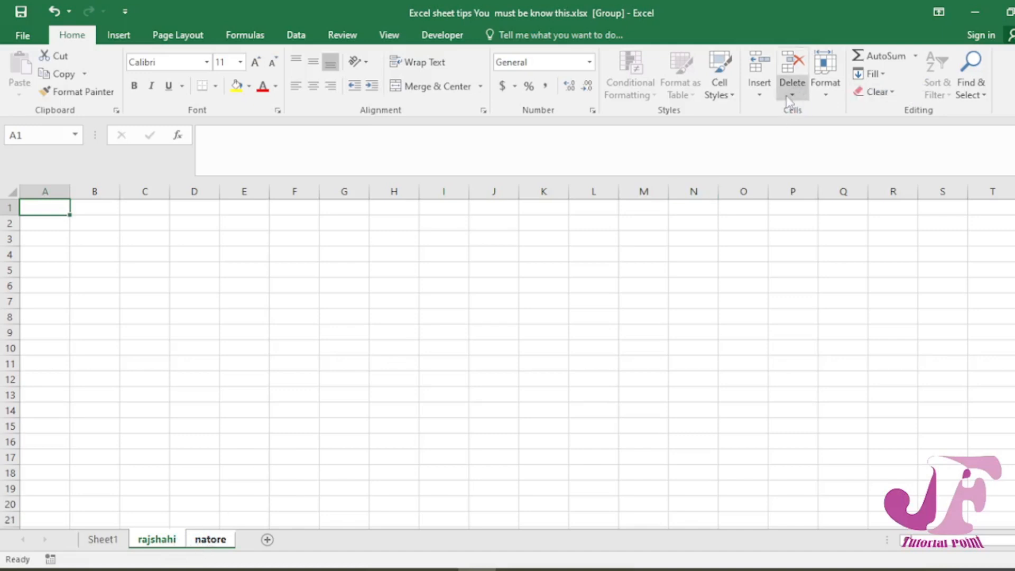
right_click(198, 545)
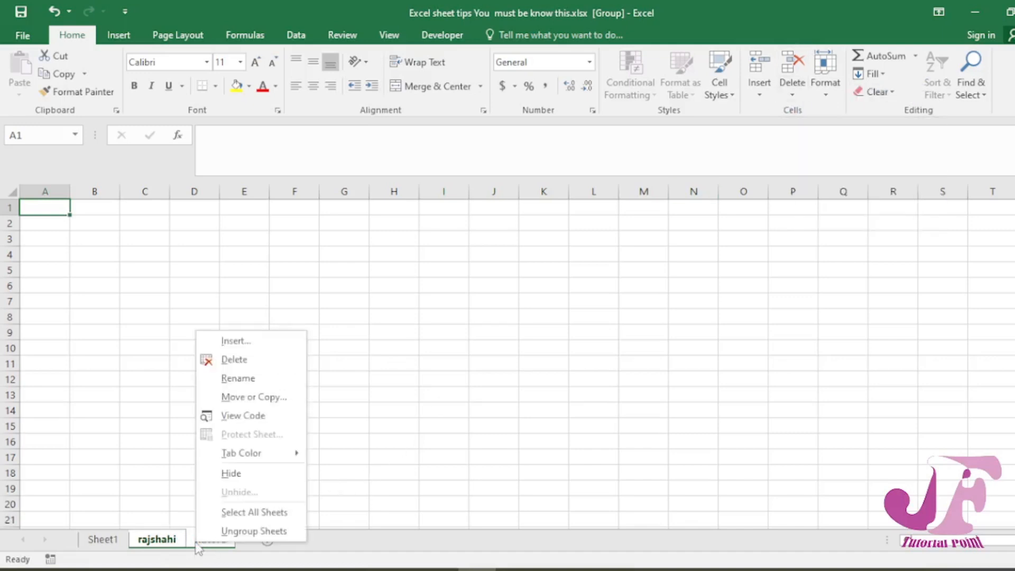
left_click(253, 362)
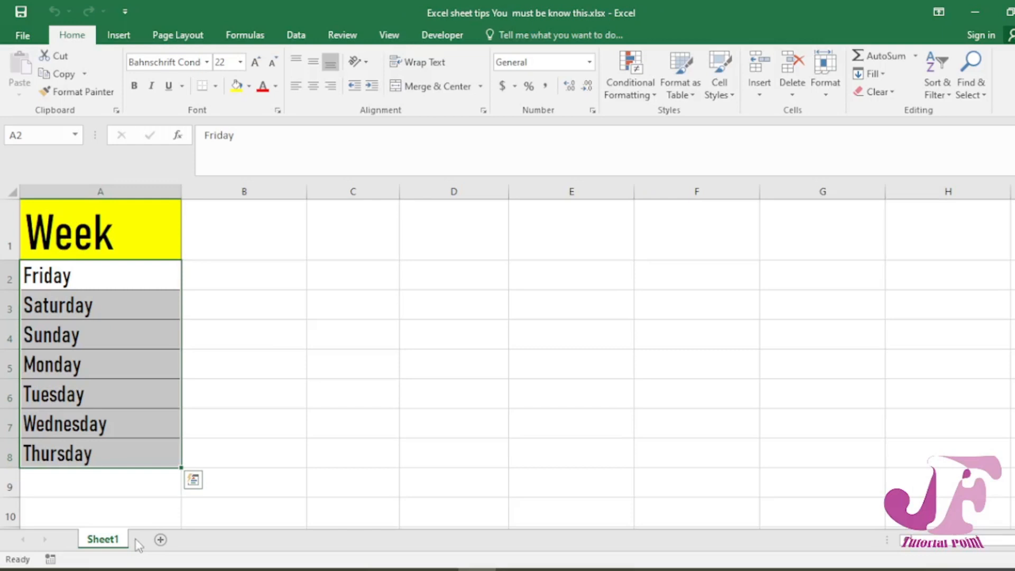
key("super+plus")
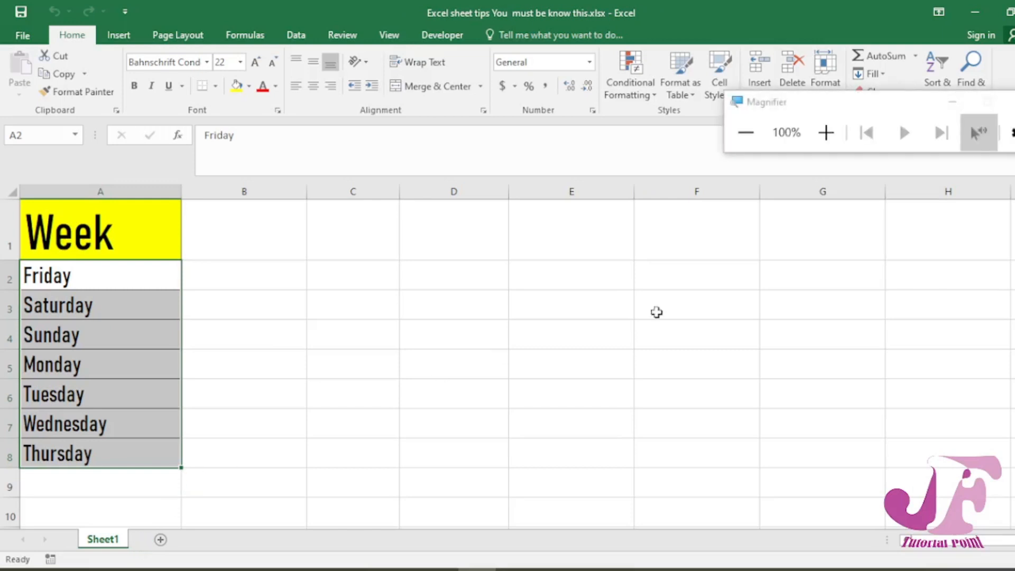
left_click(987, 101)
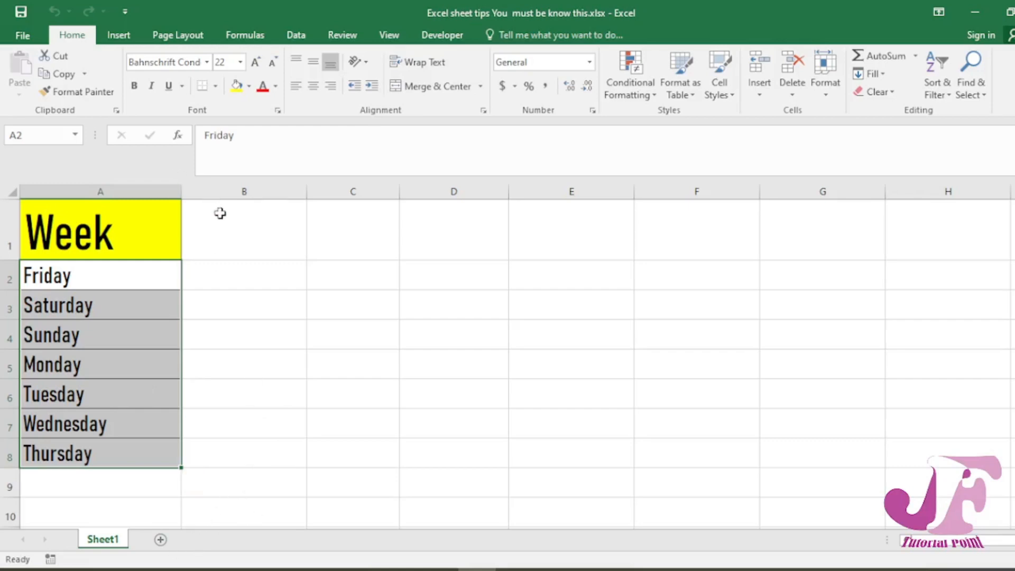
Step: Create a PivotTable from the range Sheet1!$A$1:$A$8 and place it in the existing worksheet at cell B1
left_click(229, 234)
left_click(355, 249)
left_click(263, 236)
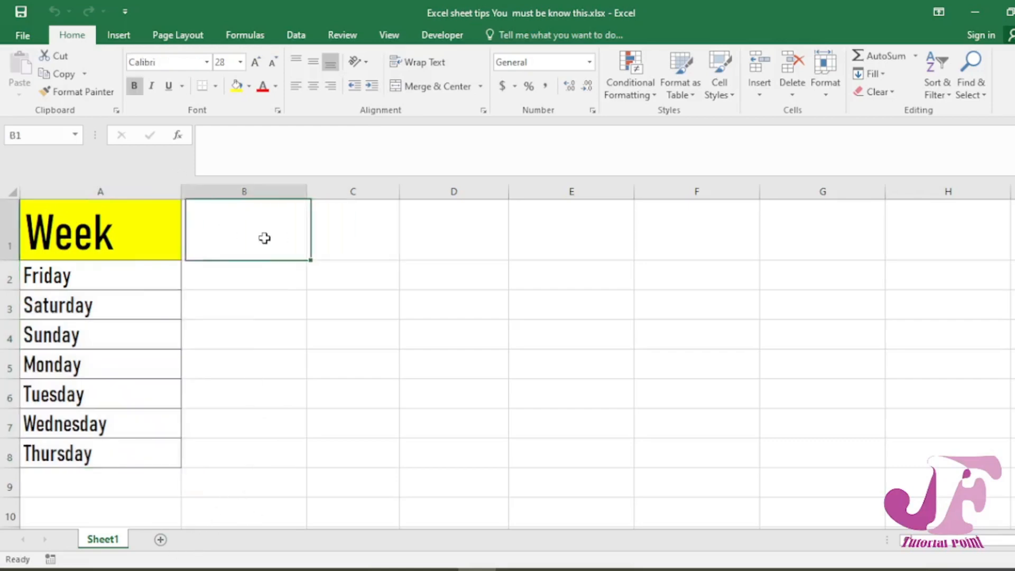
left_click(131, 41)
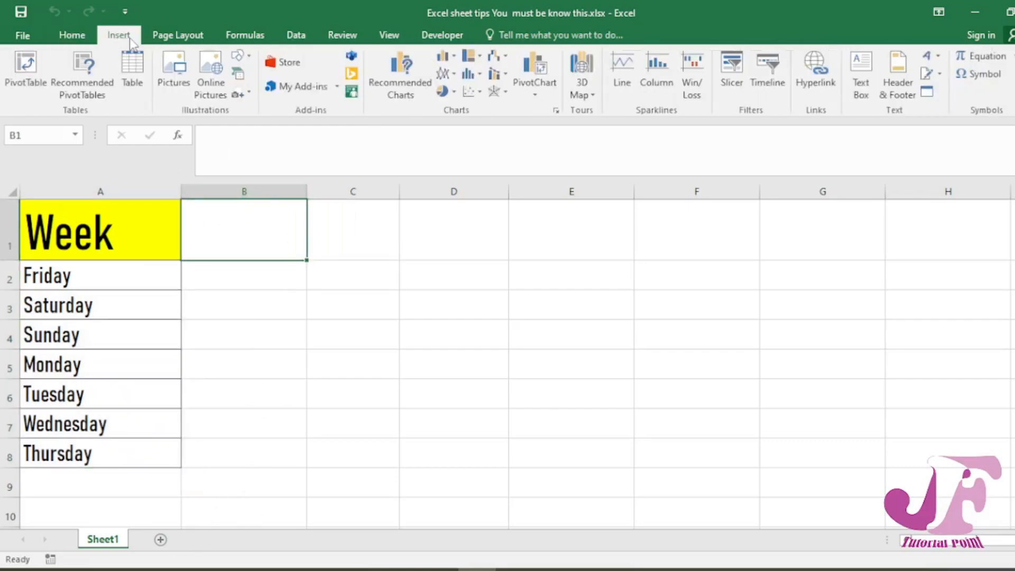
left_click(22, 75)
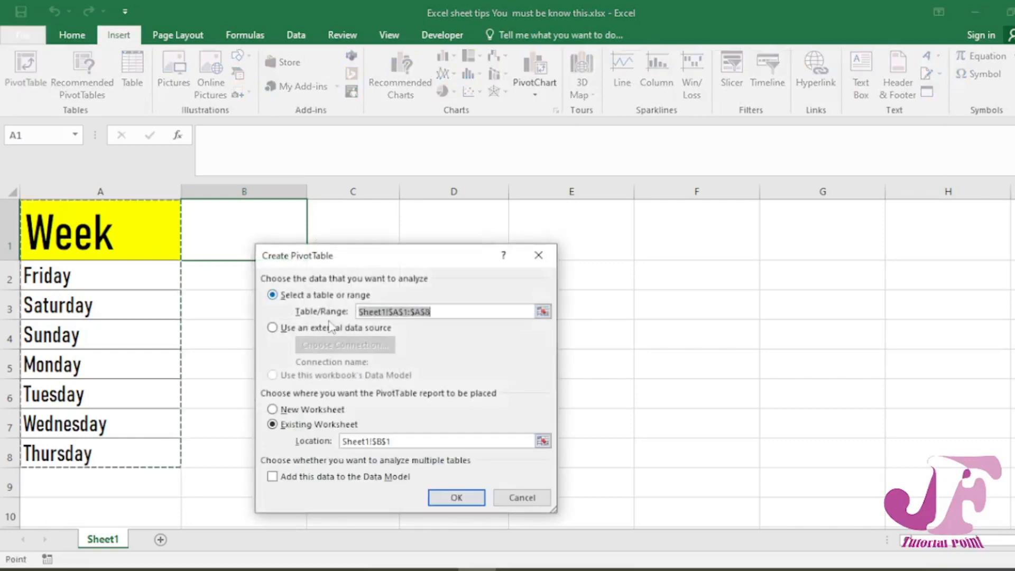
left_click_drag(374, 232, 378, 219)
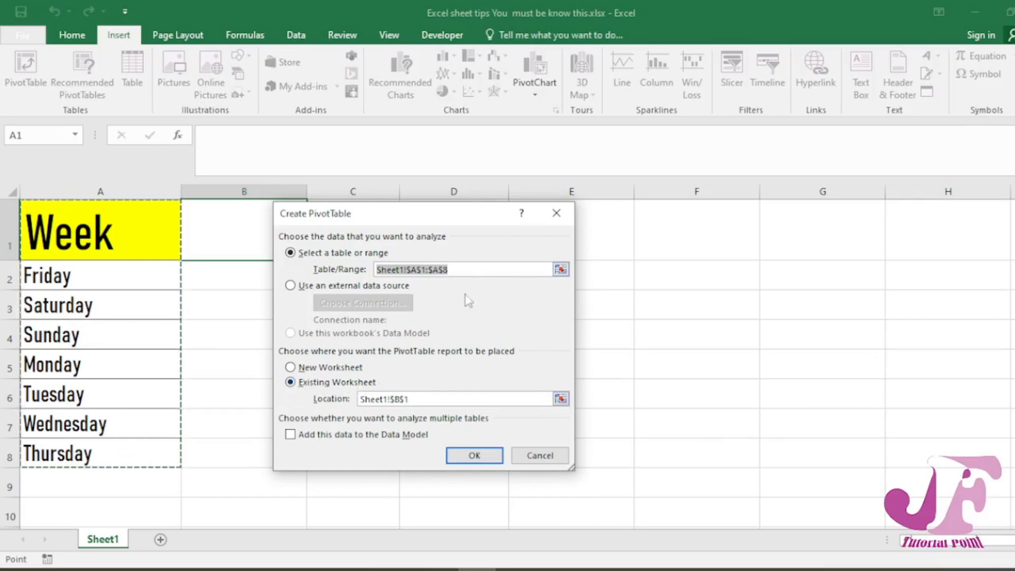
left_click_drag(102, 239, 118, 448)
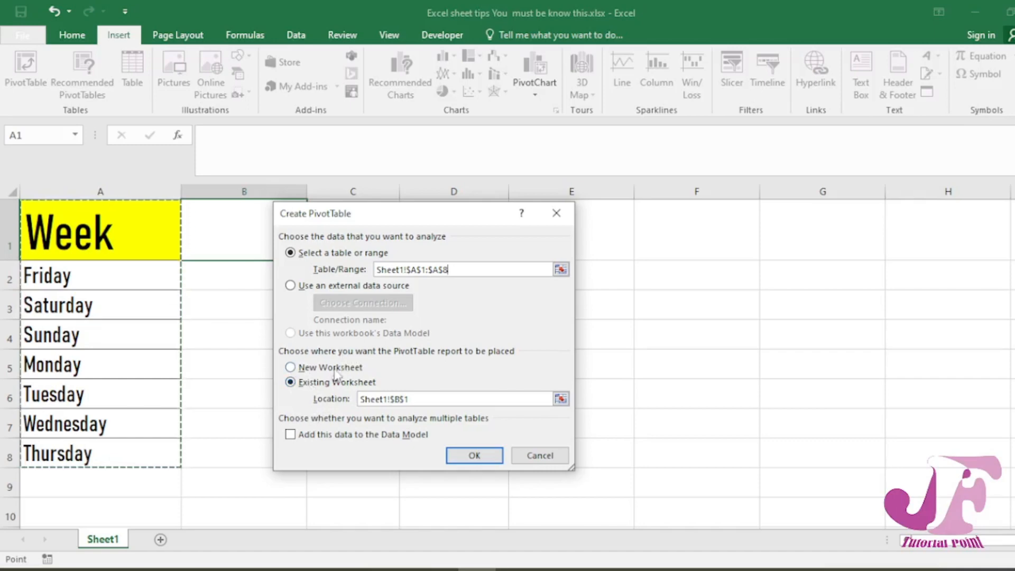
left_click(474, 455)
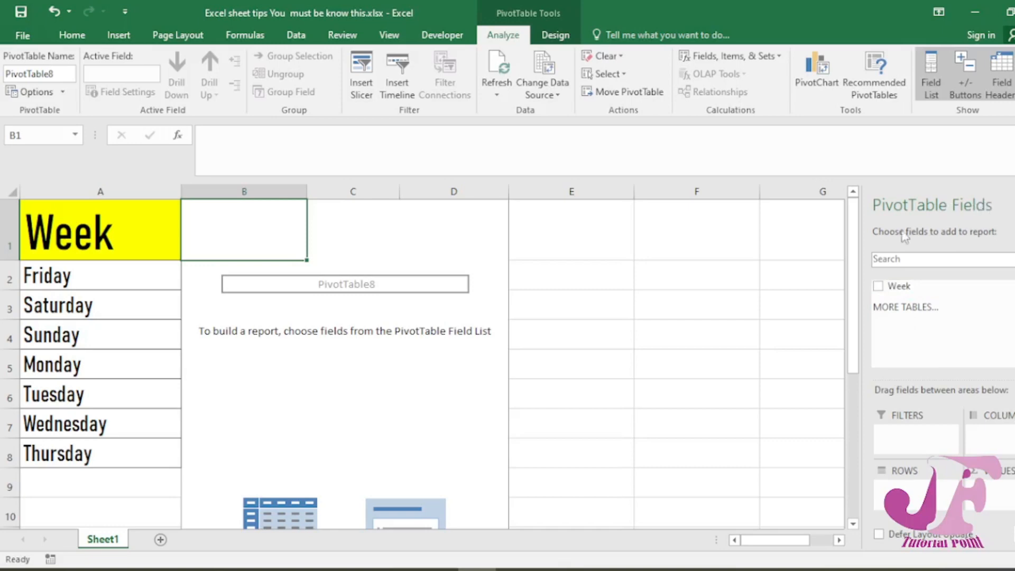
Step: Select cell F4 outside the PivotTable, and reselect the PivotTable area to bring back its field list
left_click(613, 326)
left_click(687, 323)
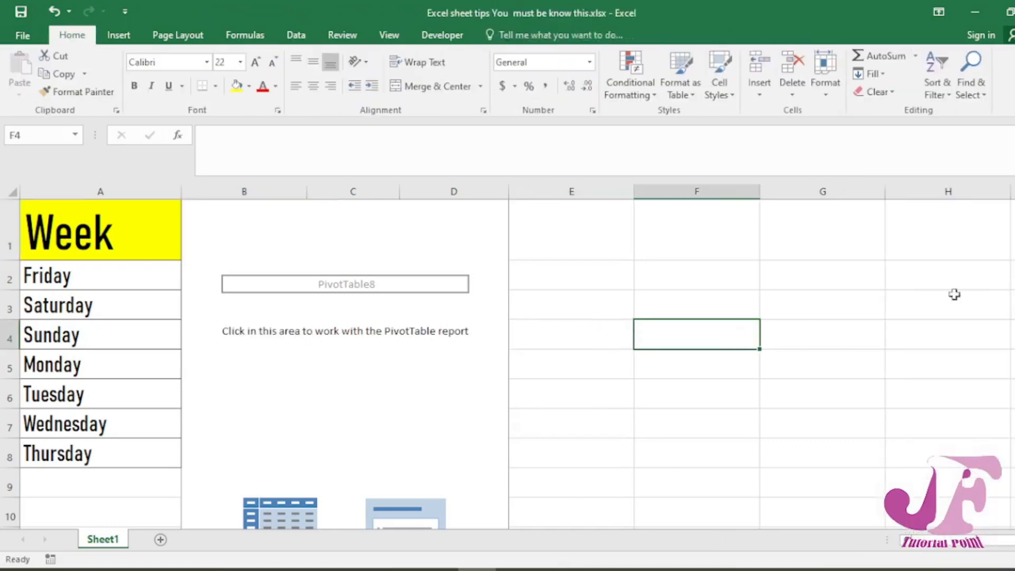
left_click(364, 354)
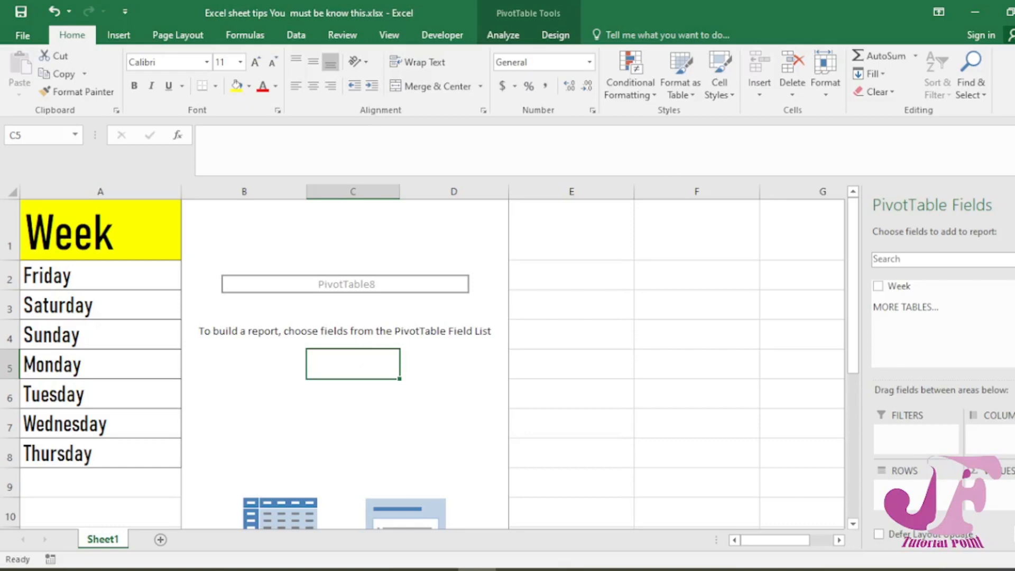
Step: Try the PivotTable Fields layout with fields and areas side by side, followed by the Fields Section Only layout
left_click(1012, 233)
left_click(791, 265)
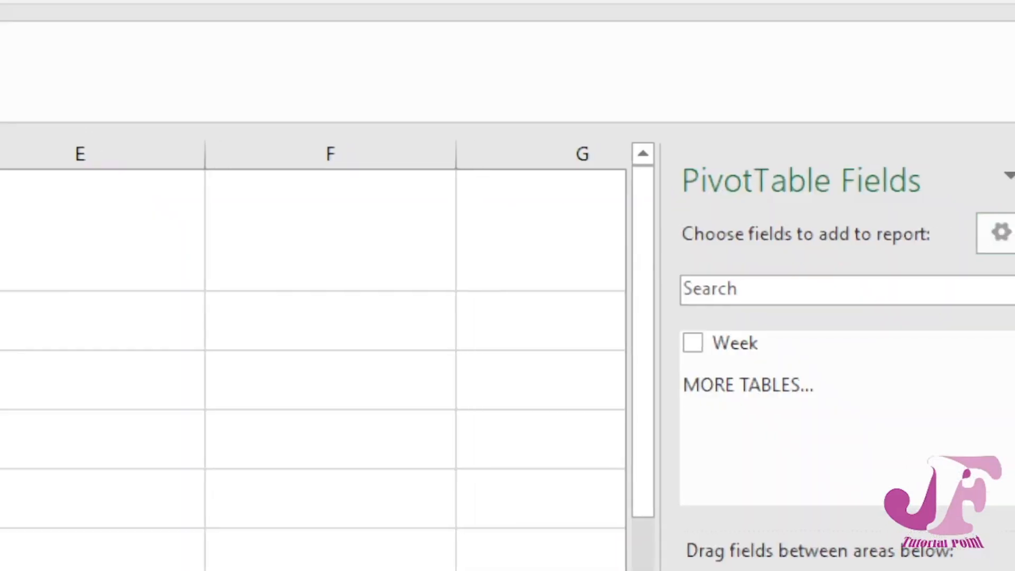
left_click(994, 235)
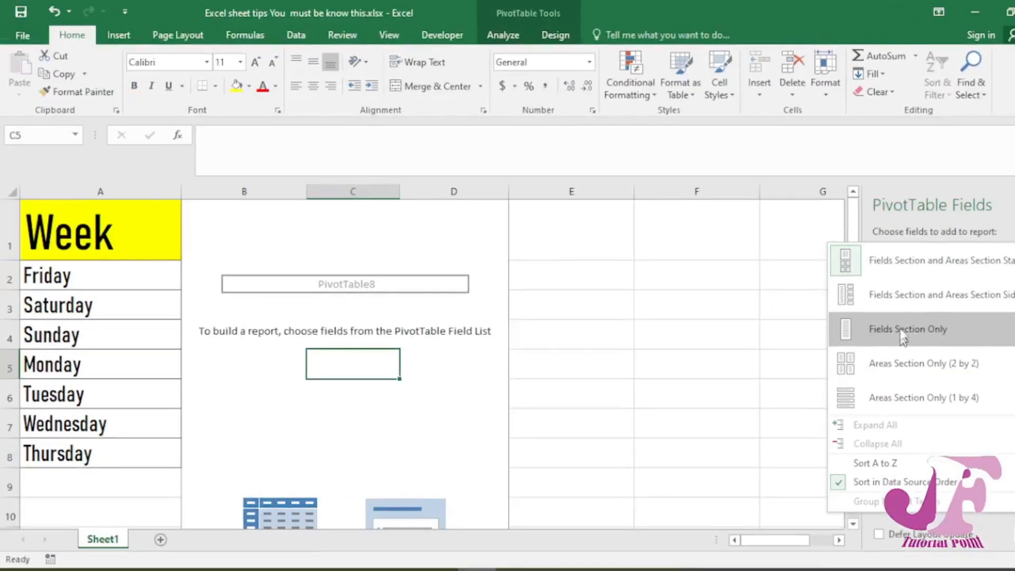
left_click(899, 295)
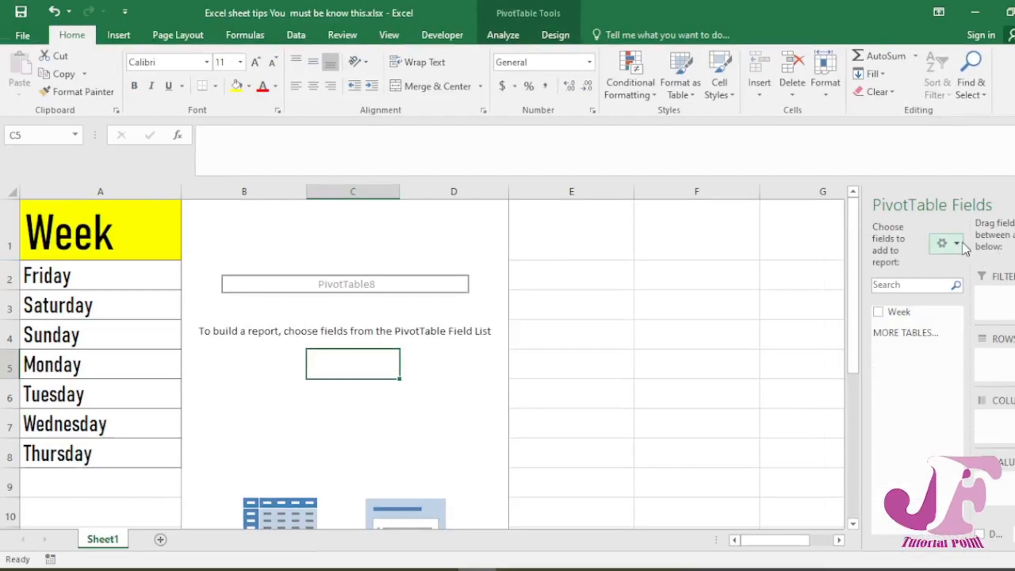
left_click(949, 244)
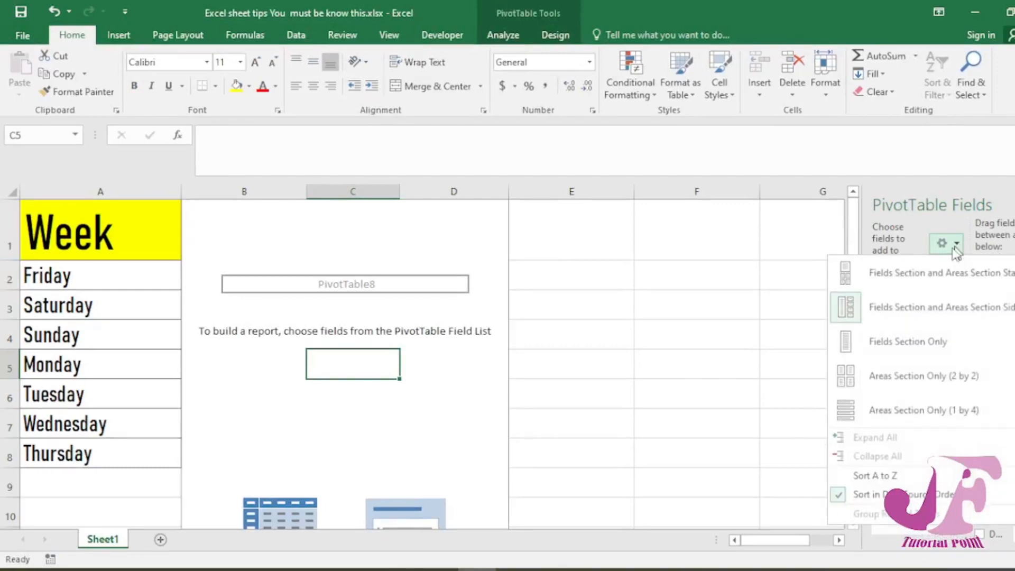
left_click(900, 349)
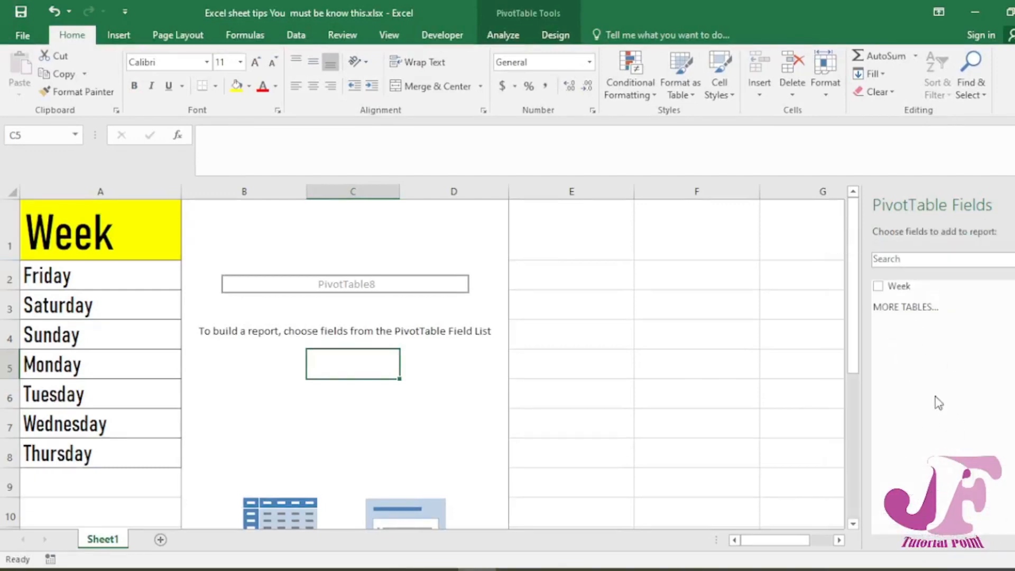
Step: Try the PivotTable Fields layout Areas Section Only (2 by 2), followed by Areas Section Only (1 by 4)
left_click(1013, 233)
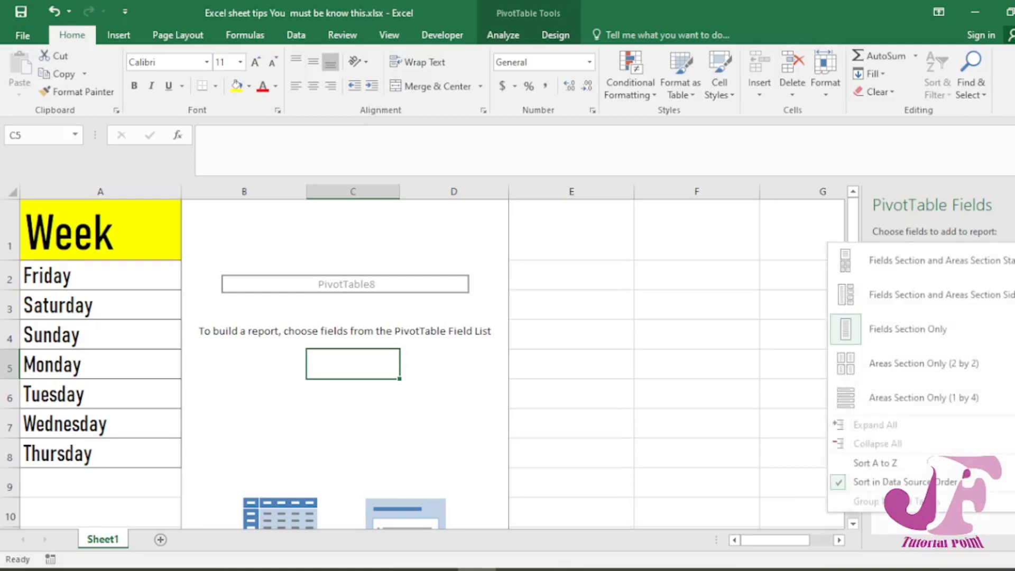
left_click(934, 372)
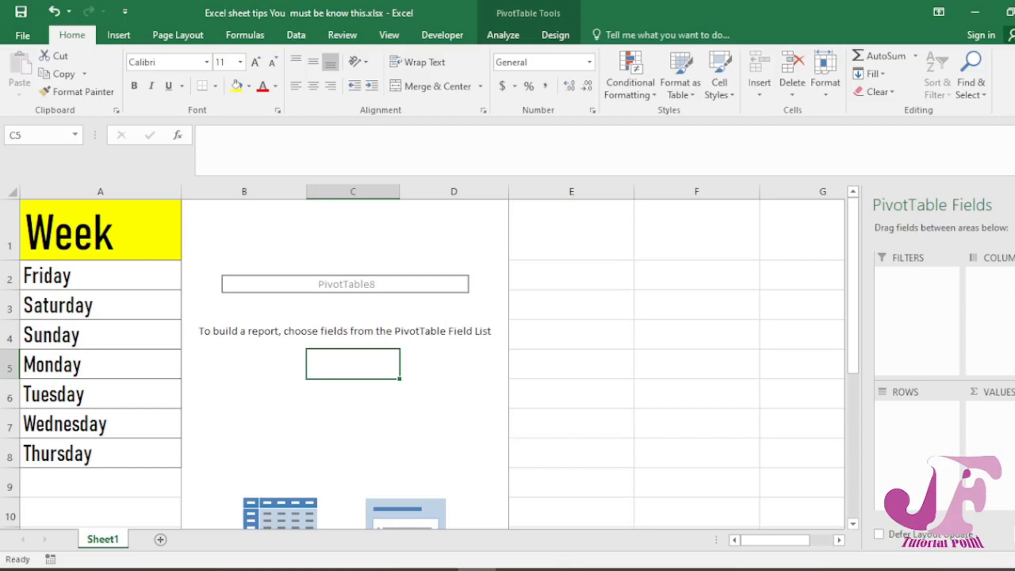
left_click(1013, 233)
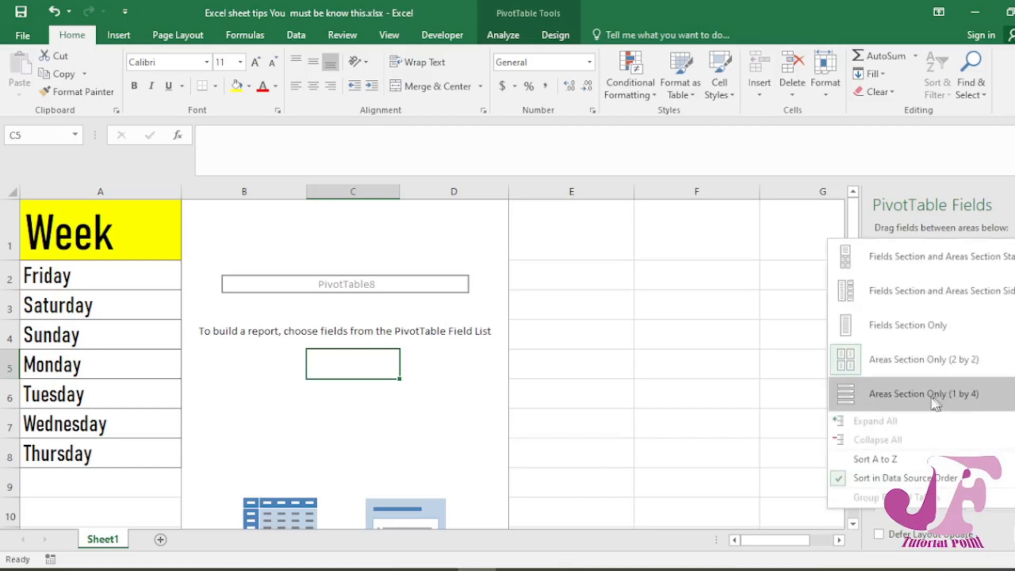
left_click(950, 392)
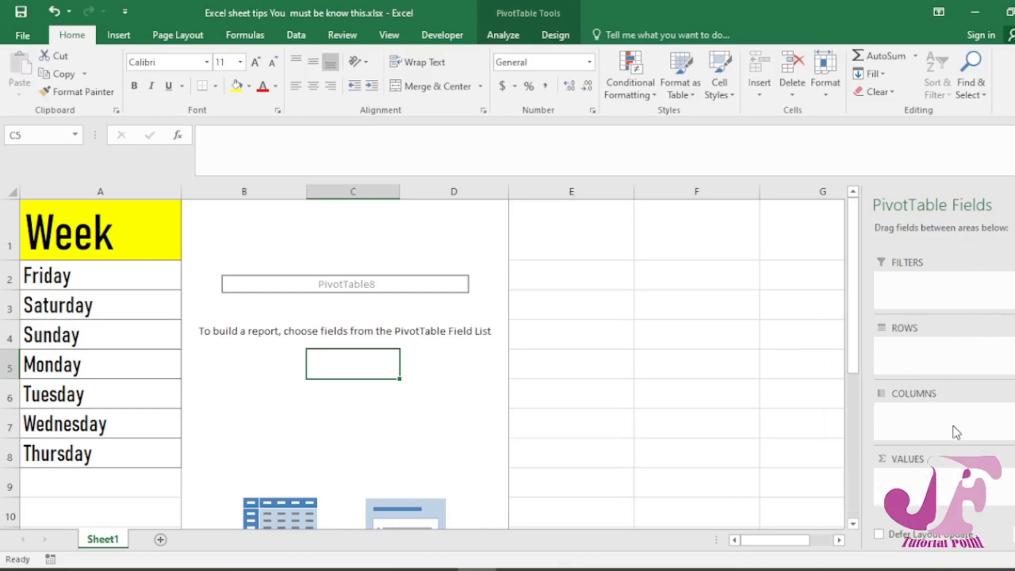
scroll(953, 426, "down", 2)
scroll(953, 427, "up", 2)
Step: Restore the stacked fields and areas layout, and place the Week field in the PivotTable's Filters area
left_click(1012, 230)
left_click(928, 271)
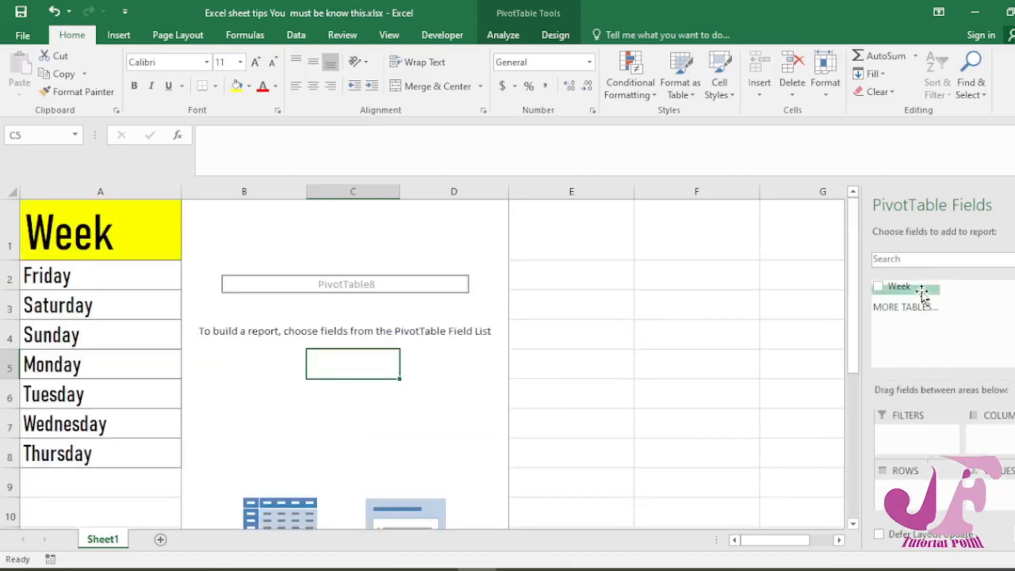
left_click_drag(922, 294, 905, 468)
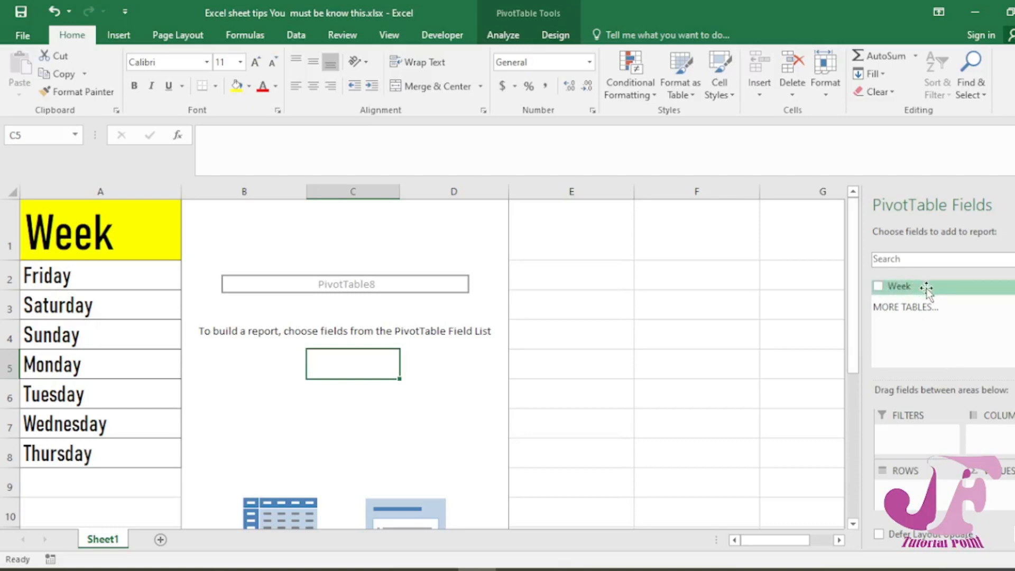
left_click_drag(926, 288, 910, 433)
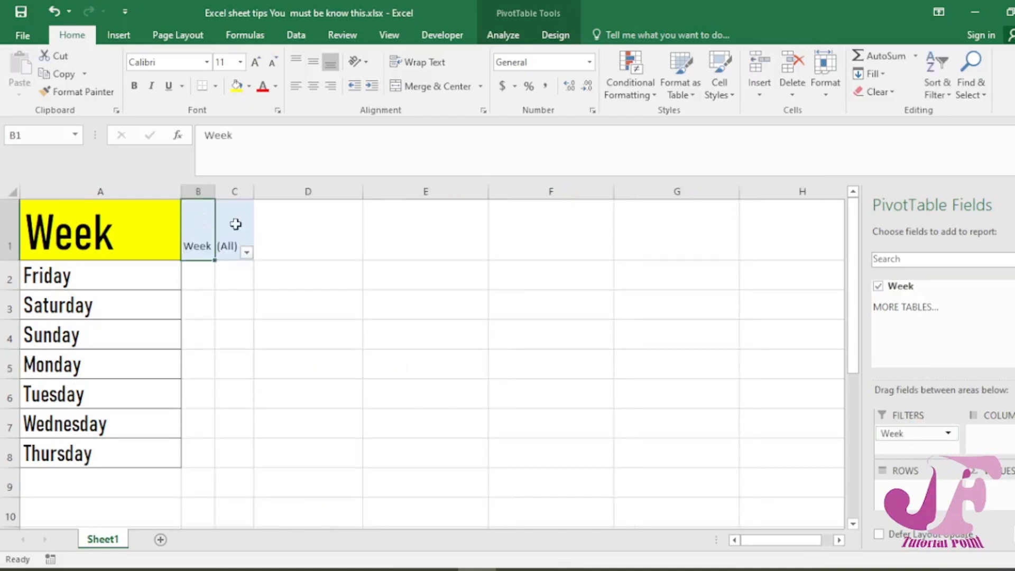
Step: Enlarge the text in the PivotTable filter cells B1:C1 to size 18 and autofit columns B and C
left_click_drag(206, 231, 233, 237)
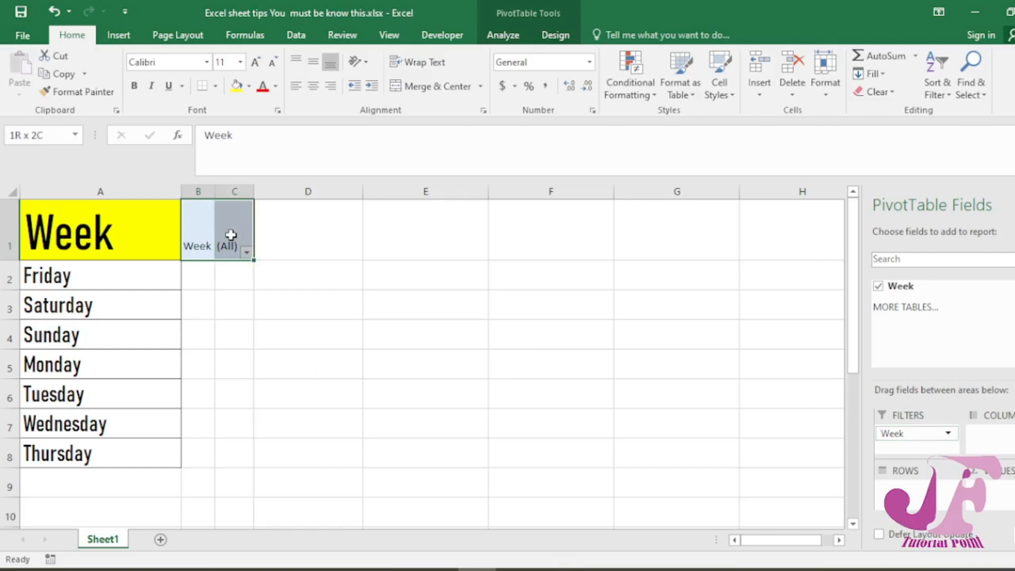
left_click(258, 64)
left_click(258, 63)
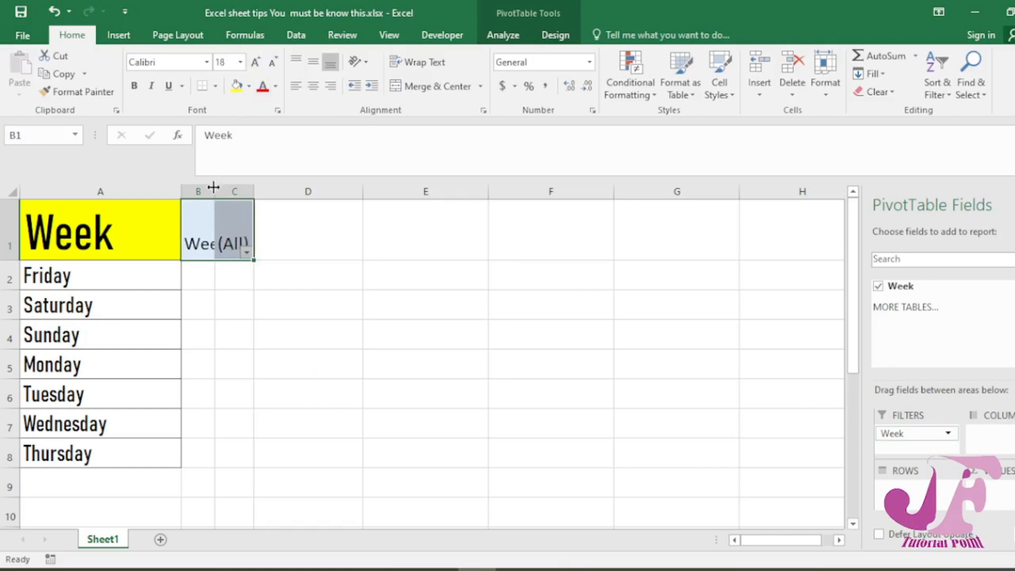
double_click(215, 190)
double_click(271, 192)
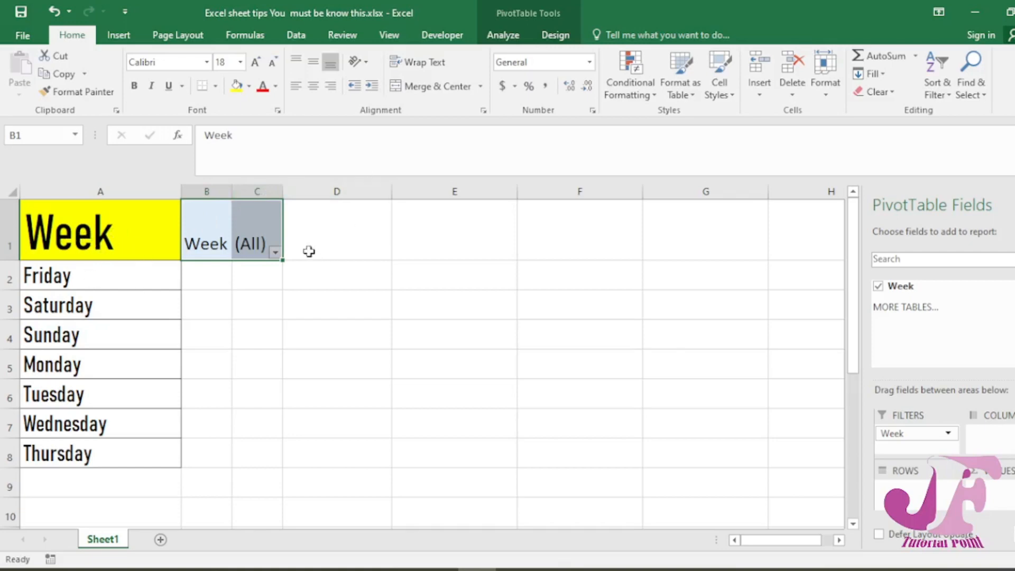
Step: Format the PivotTable filter cells B1:C1 in Bahnschrift Condensed at font size 48
left_click(206, 62)
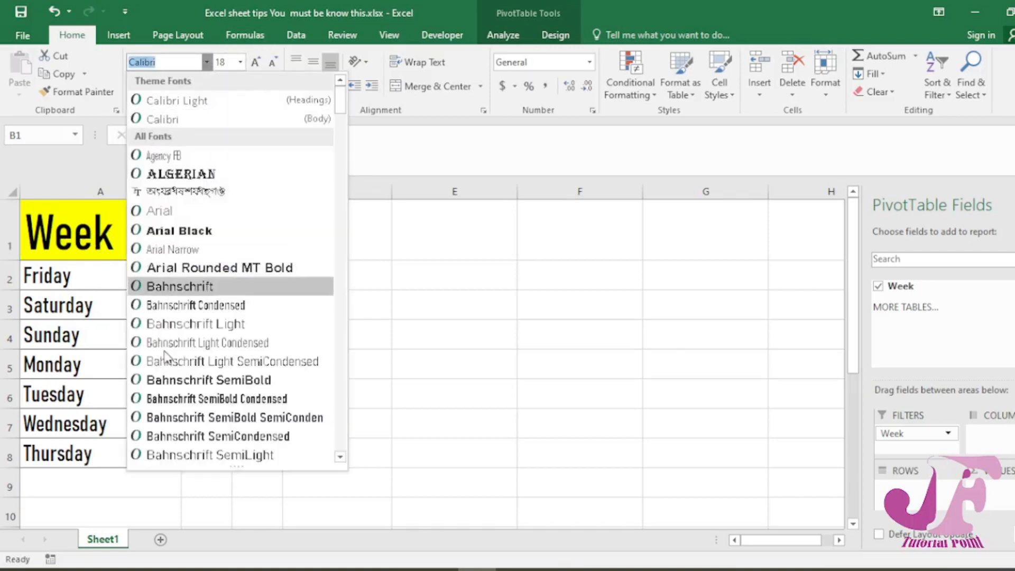
left_click(175, 309)
left_click_drag(207, 243, 257, 243)
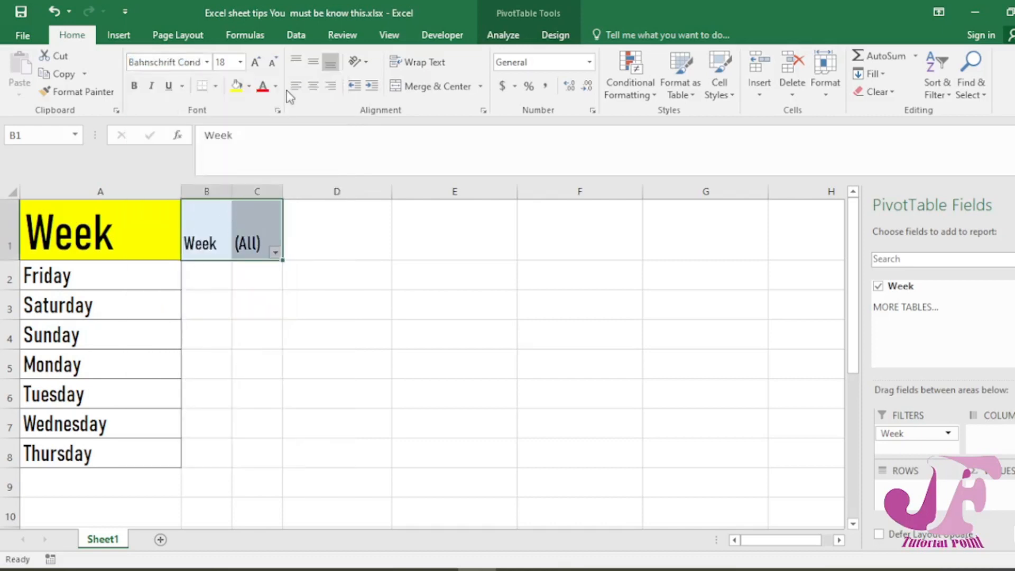
left_click(255, 62)
left_click(255, 62)
left_click(255, 62)
left_click(256, 61)
left_click(255, 62)
left_click(255, 62)
left_click(255, 62)
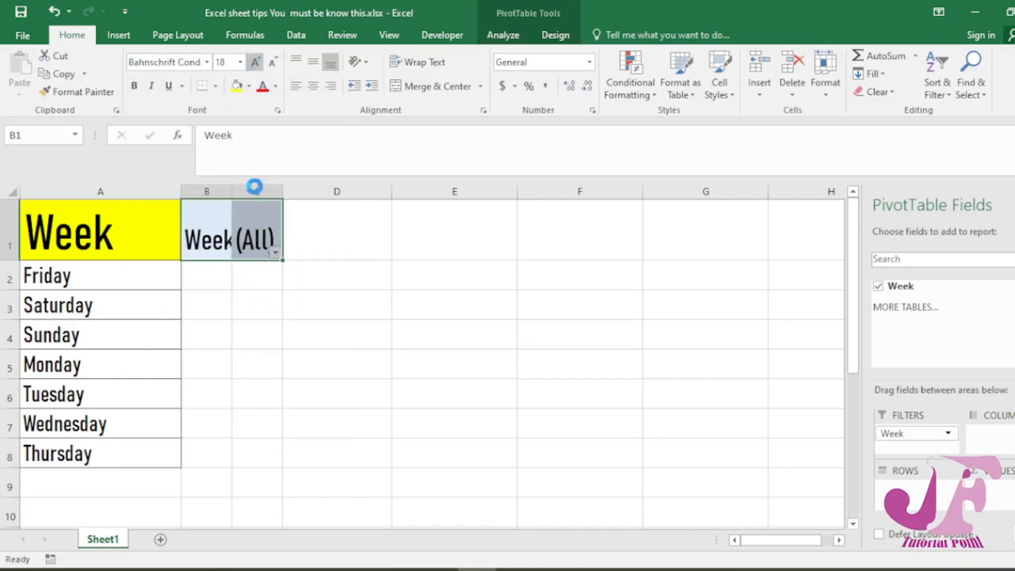
Step: Autofit columns B and C to the enlarged filter text and select cell C1
double_click(231, 191)
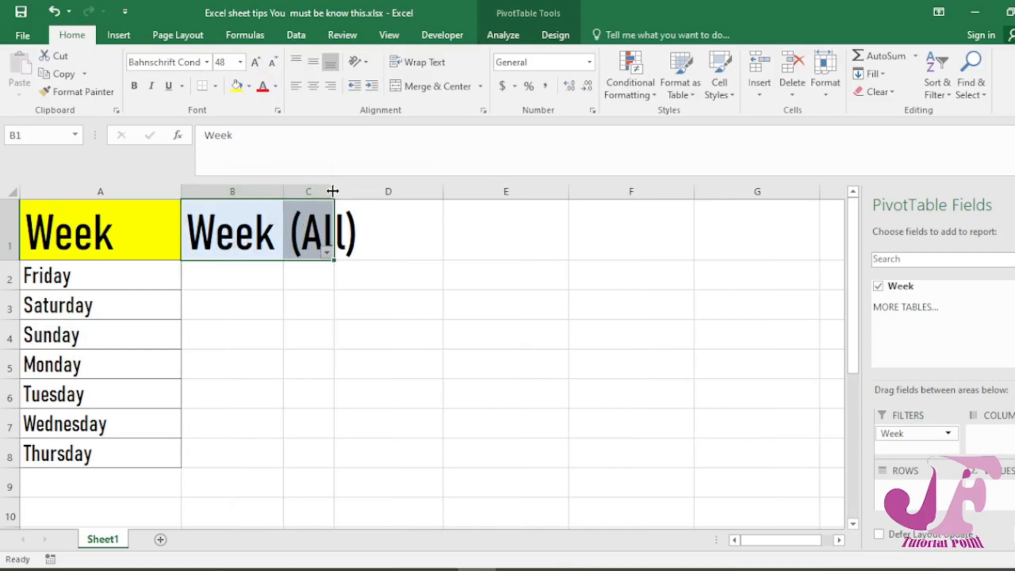
double_click(332, 191)
left_click(335, 251)
left_click(267, 249)
left_click(336, 246)
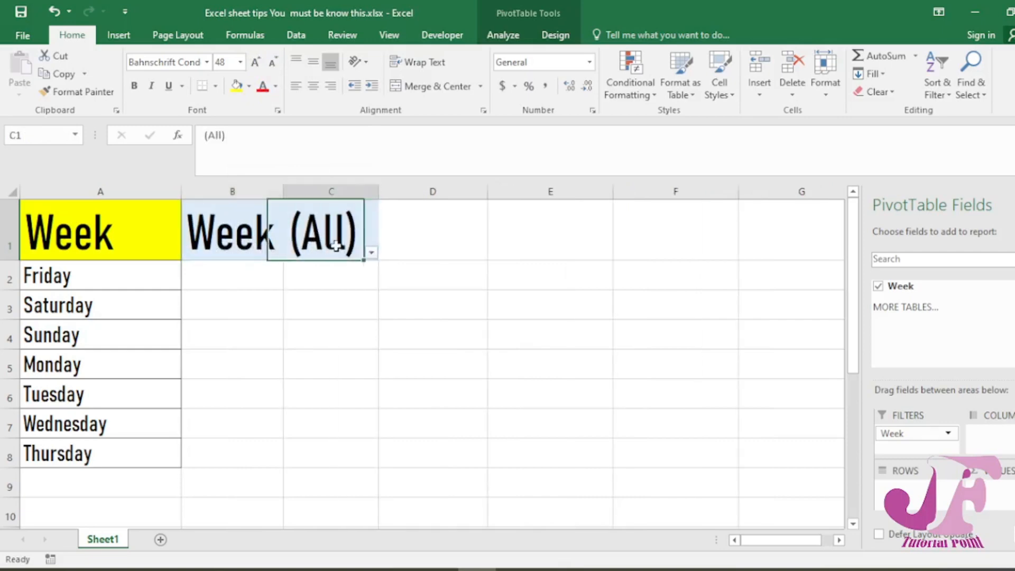
Step: Examine the items in the Week report filter's list without changing the filter
left_click(371, 252)
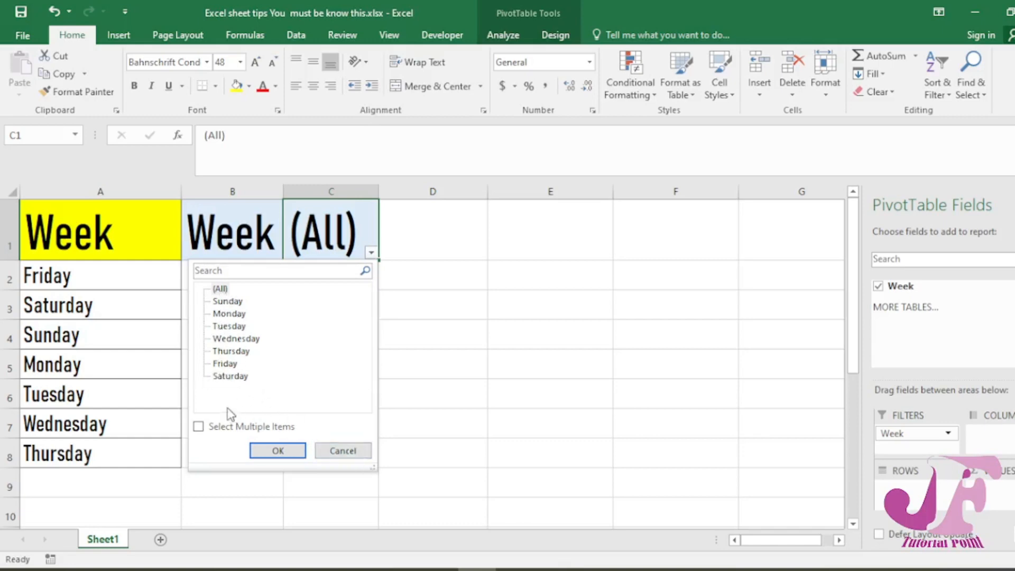
left_click(344, 450)
left_click(370, 254)
left_click(345, 450)
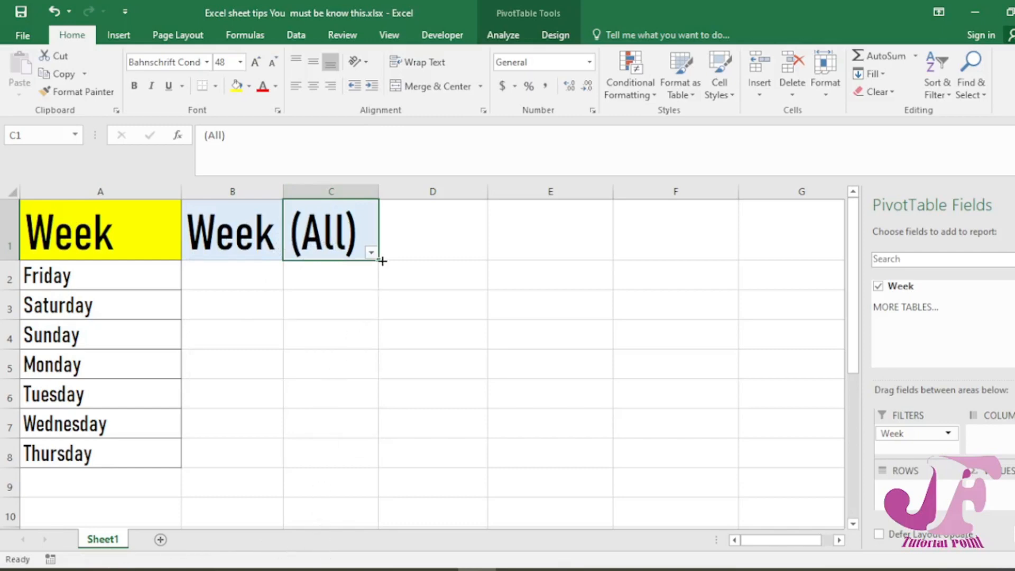
Step: Generate a separate worksheet for each weekday by showing the report filter pages of the Week field
left_click_drag(266, 231, 318, 233)
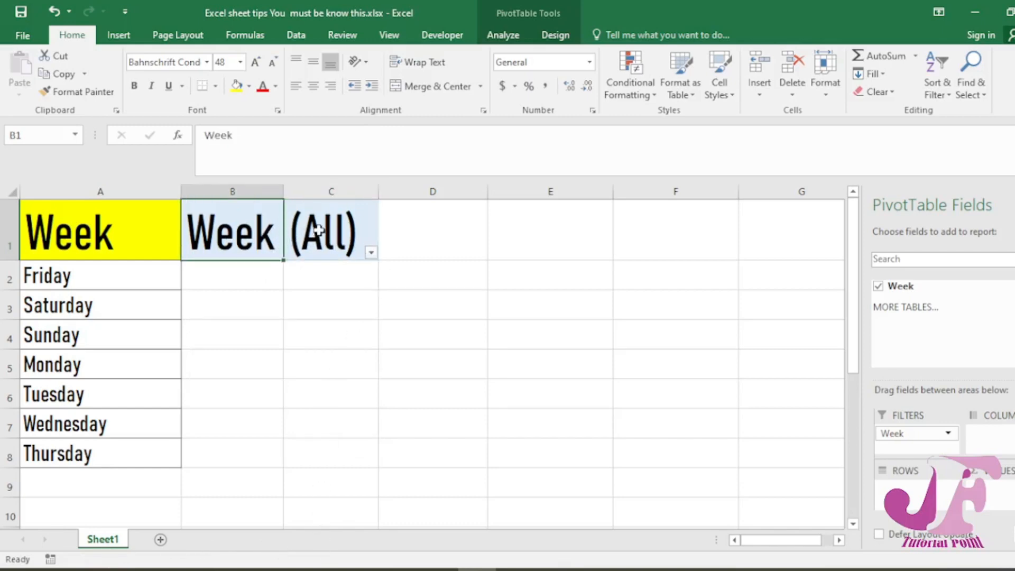
left_click(504, 36)
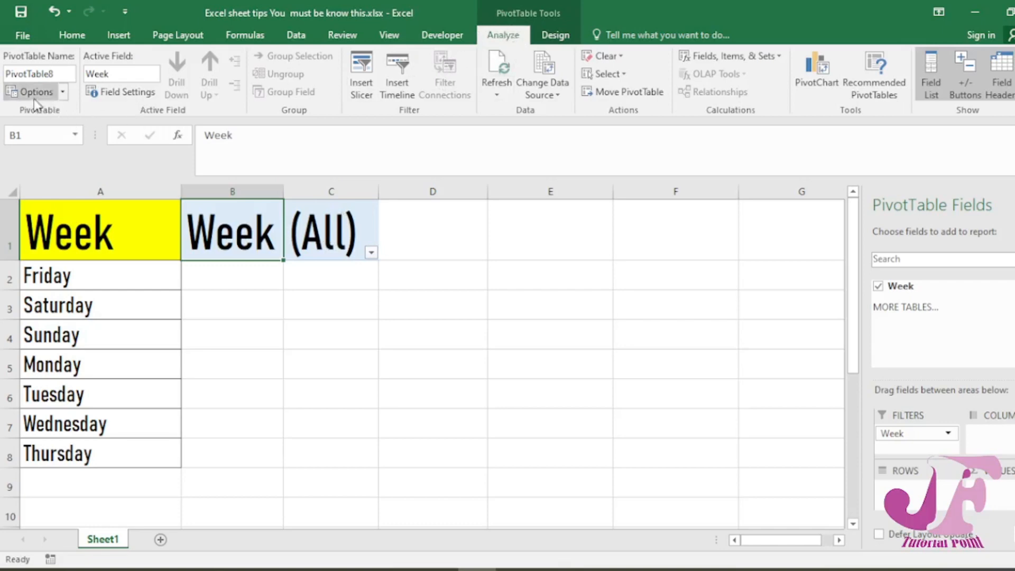
left_click(63, 93)
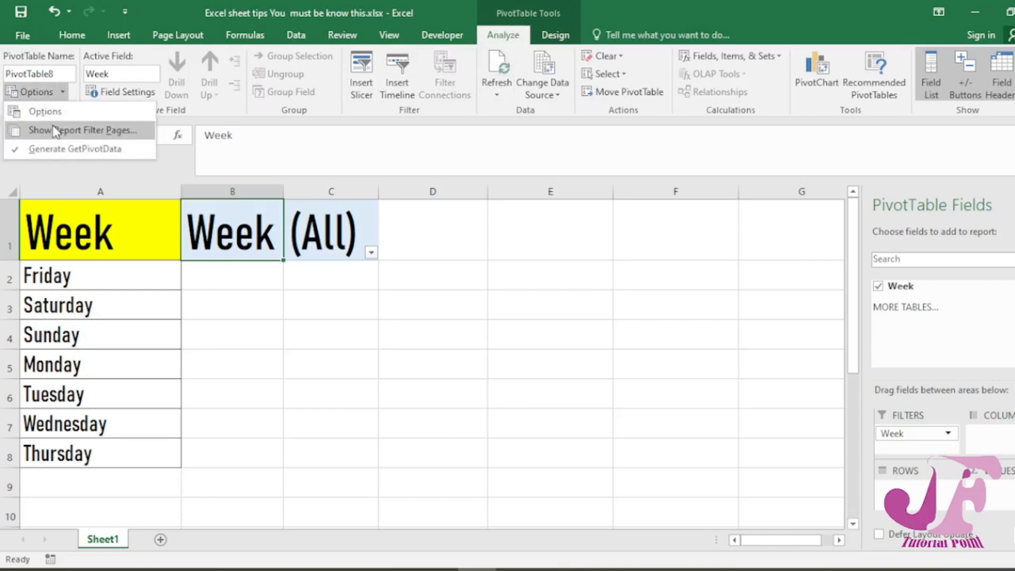
left_click(95, 131)
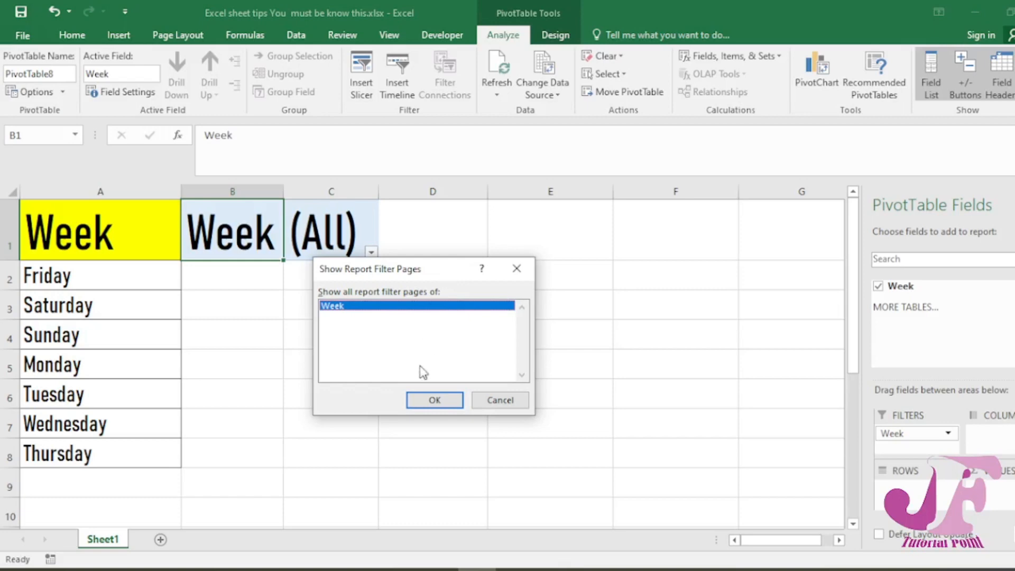
left_click_drag(418, 272, 365, 308)
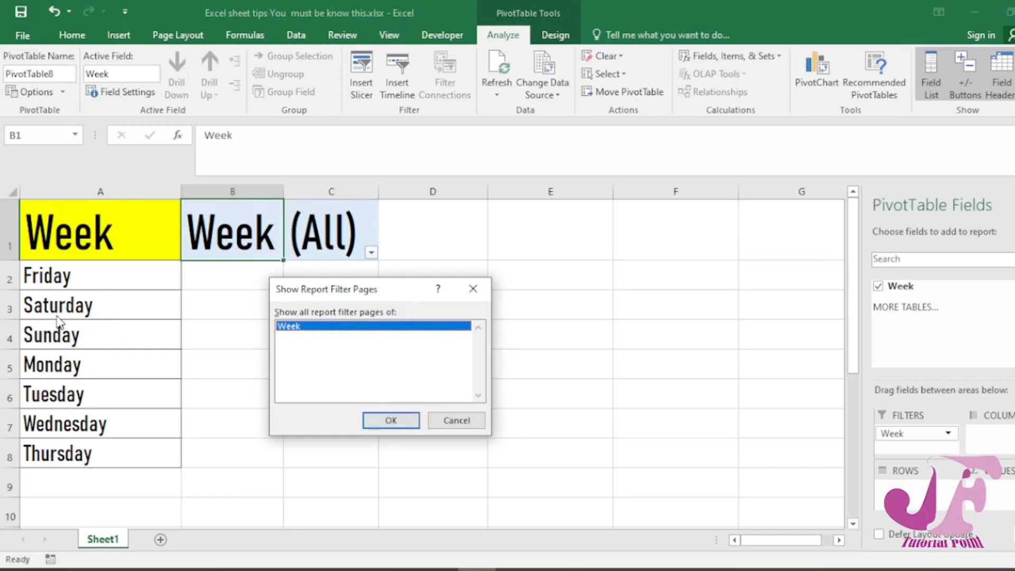
left_click(398, 424)
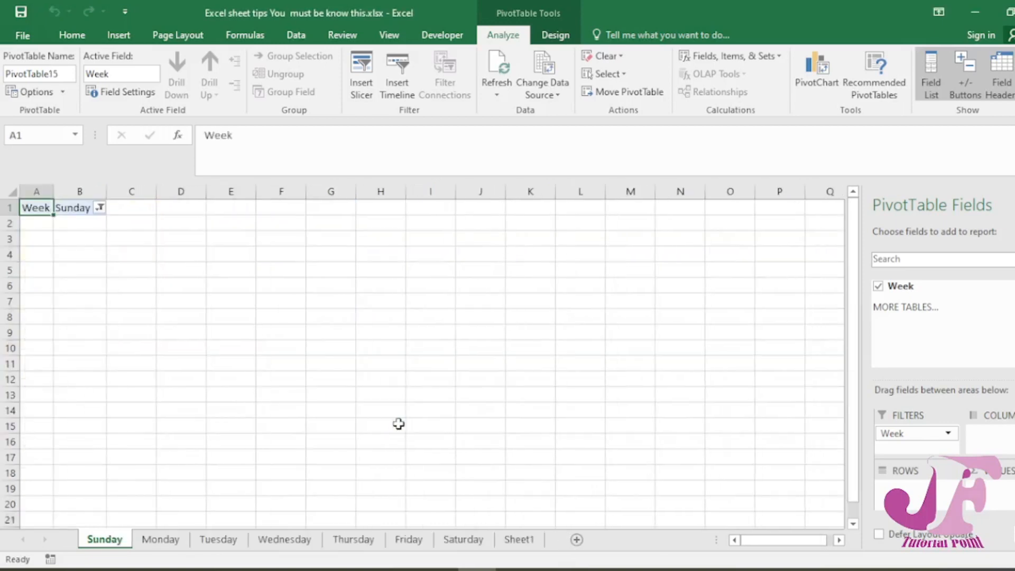
Step: View the Monday to Thursday worksheets, and move the Saturday worksheet in front of Sunday
left_click(154, 541)
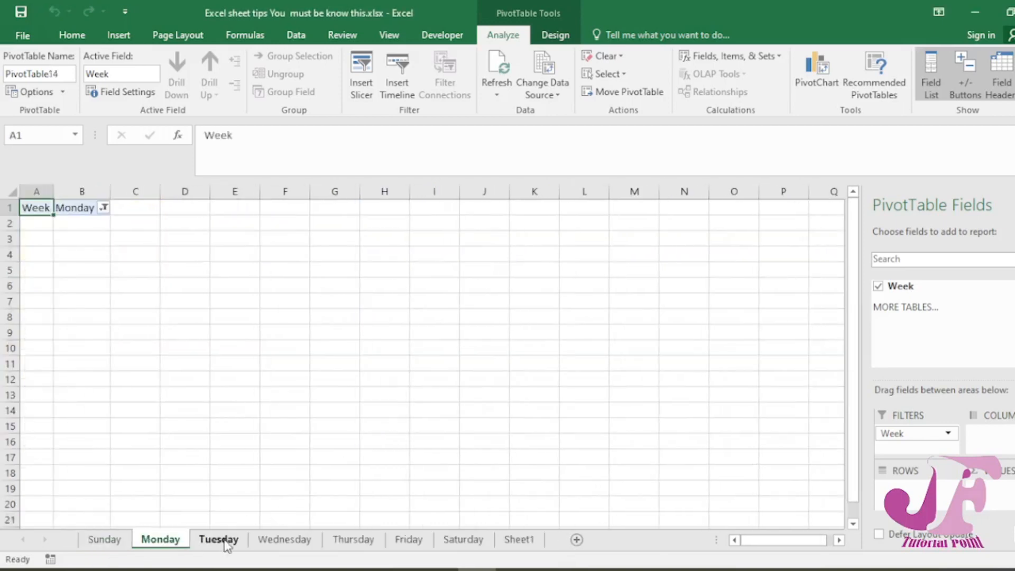
left_click(227, 541)
left_click(278, 540)
left_click(365, 540)
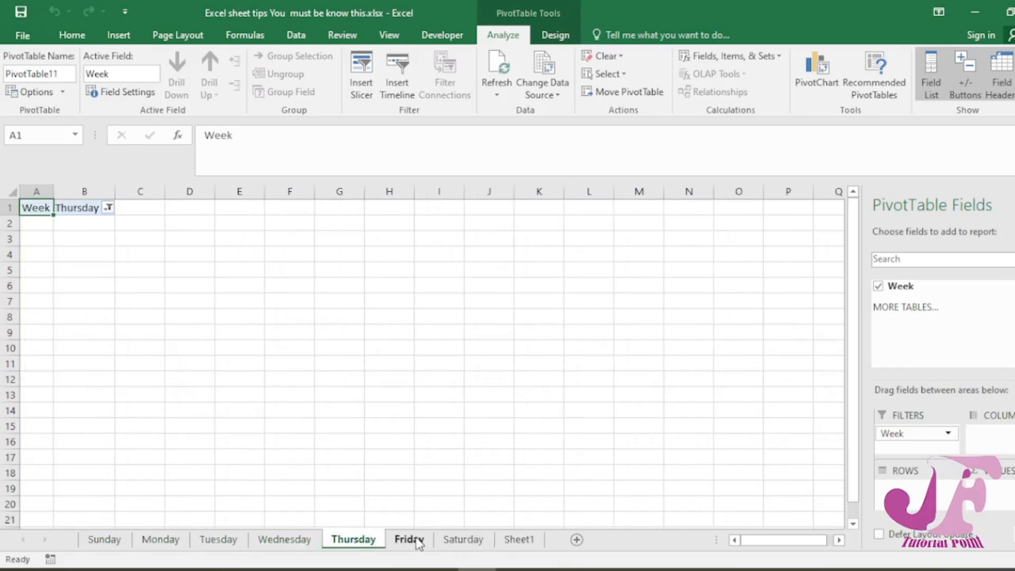
left_click_drag(464, 543, 89, 550)
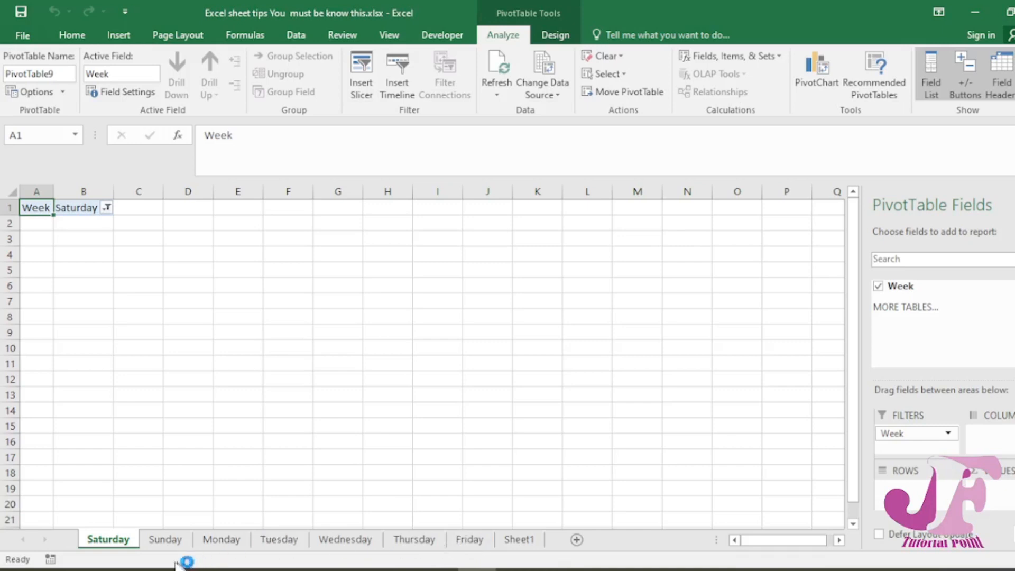
Step: Look through the generated weekday worksheets and Sheet1, going back to the Saturday worksheet
left_click(166, 540)
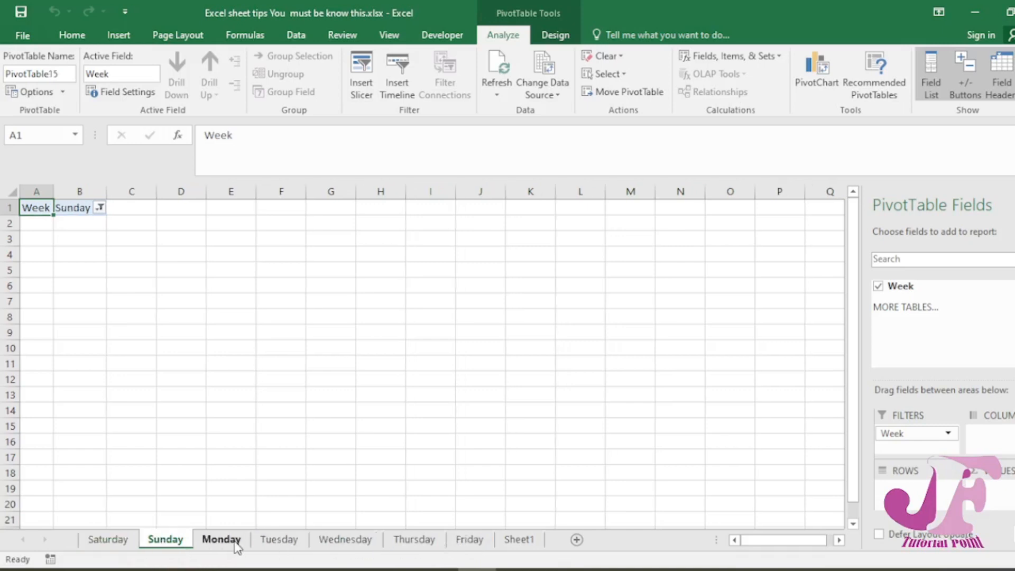
left_click(222, 540)
left_click(290, 539)
left_click(347, 539)
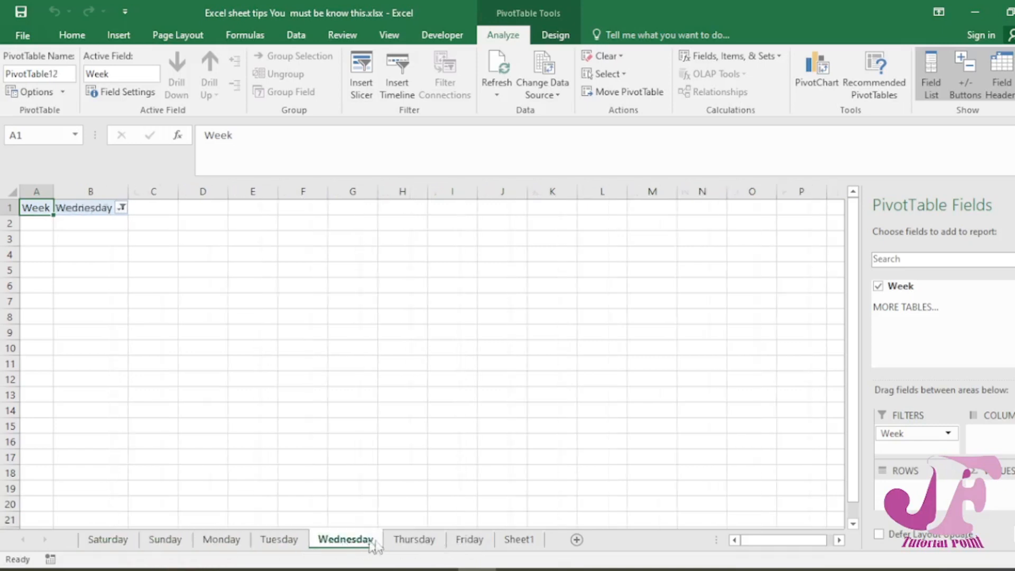
left_click(521, 539)
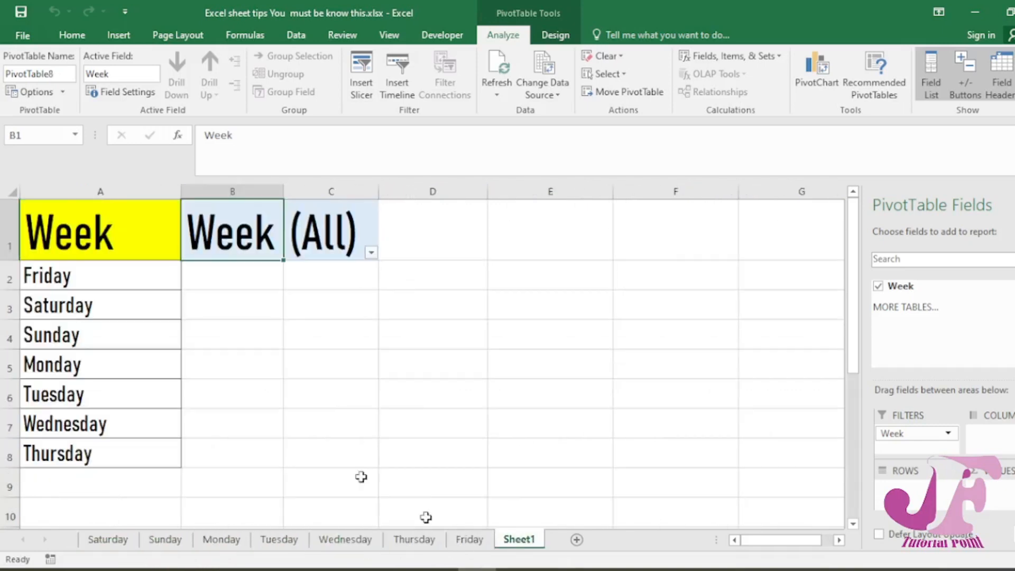
left_click(470, 540)
left_click(414, 541)
left_click(345, 540)
left_click(279, 541)
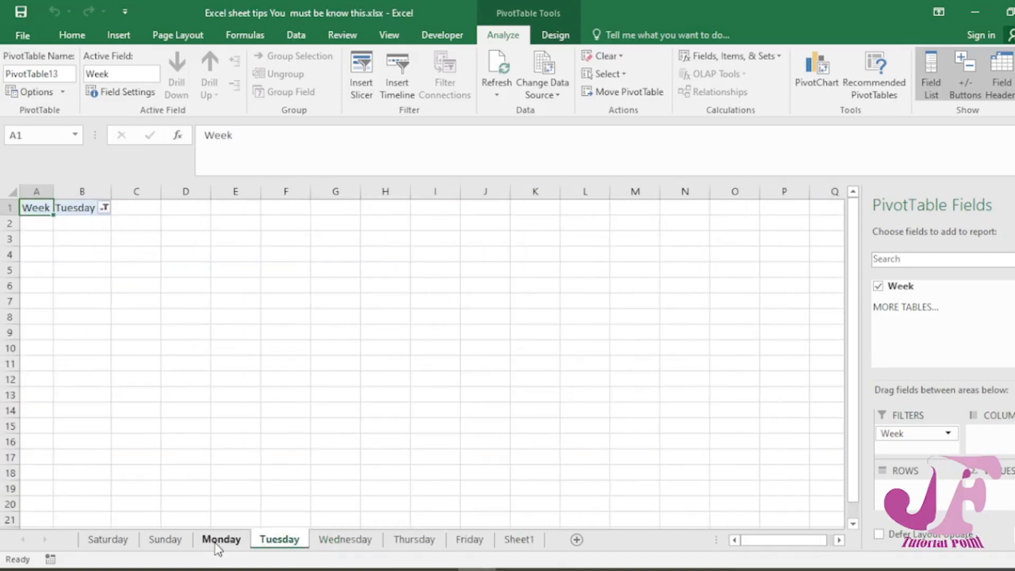
left_click(216, 542)
left_click(165, 539)
left_click(108, 539)
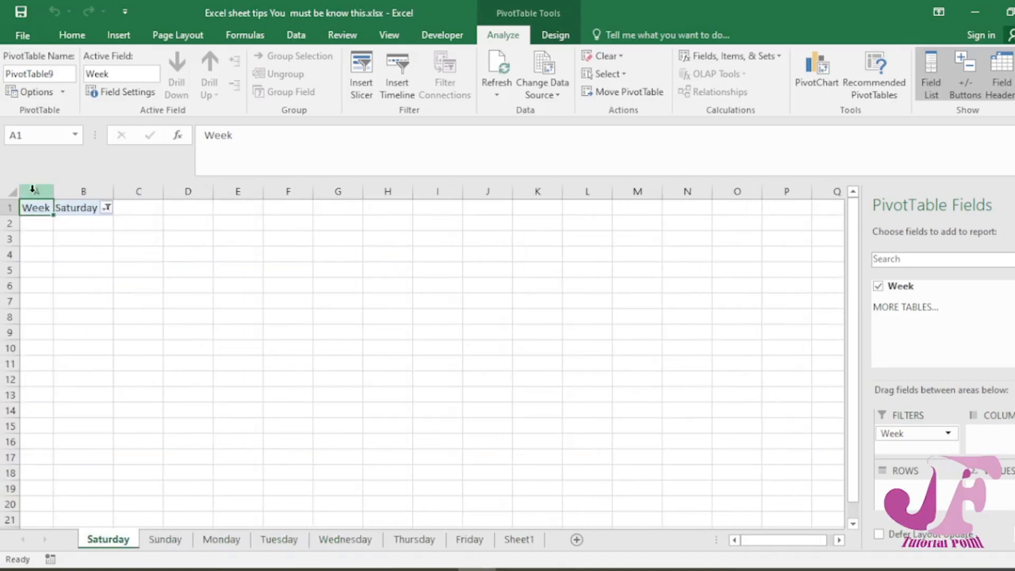
Step: Select A1:B2 on the grouped Saturday to Friday worksheets, try to delete those cells, and ungroup the sheets
left_click_drag(31, 208, 90, 219)
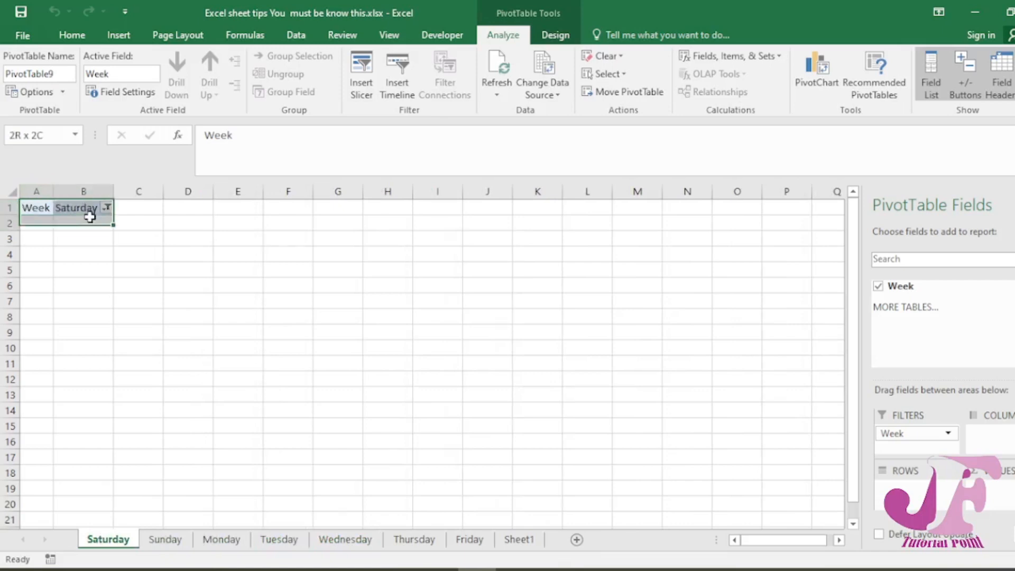
left_click(168, 540, "ctrl")
left_click(229, 540, "ctrl")
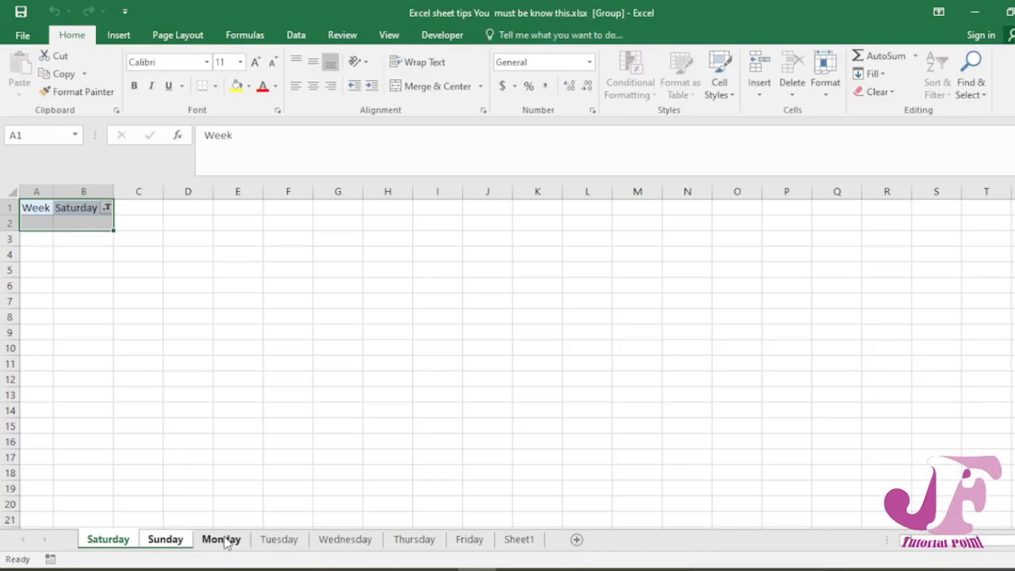
left_click(283, 540, "ctrl")
left_click(349, 540, "ctrl")
left_click(414, 540, "ctrl")
left_click(463, 542, "ctrl")
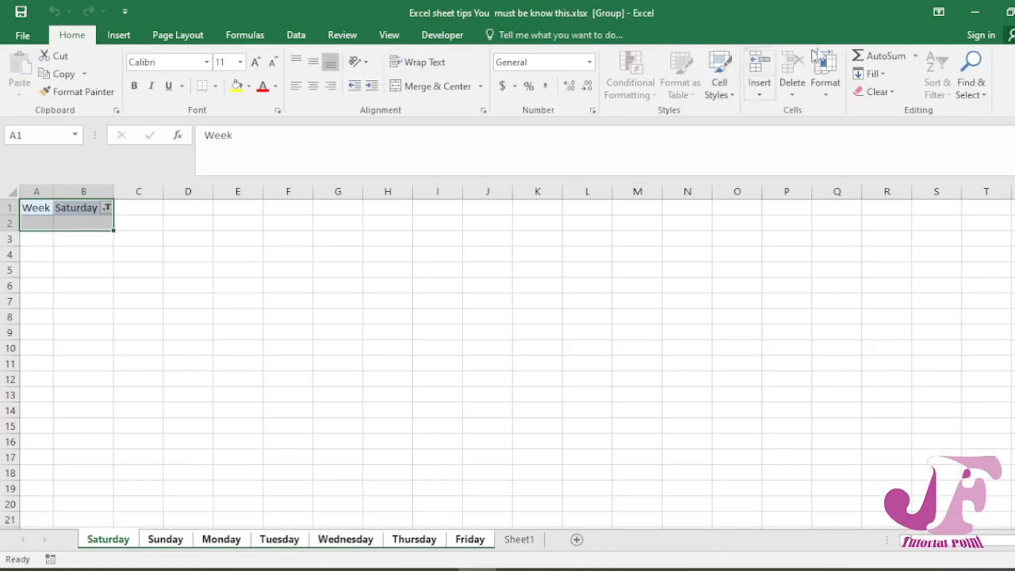
left_click(792, 85)
left_click(376, 411)
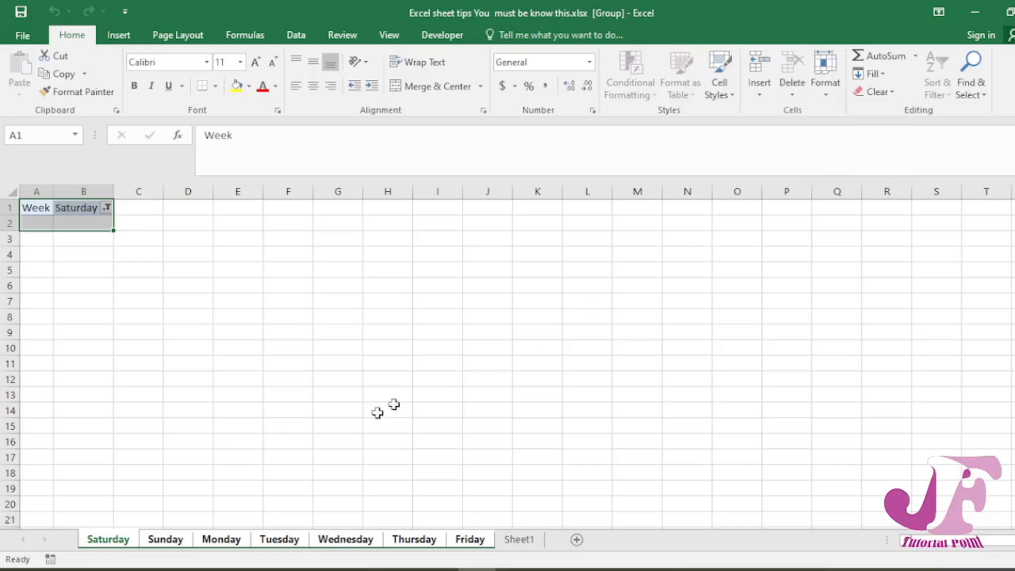
left_click(509, 541)
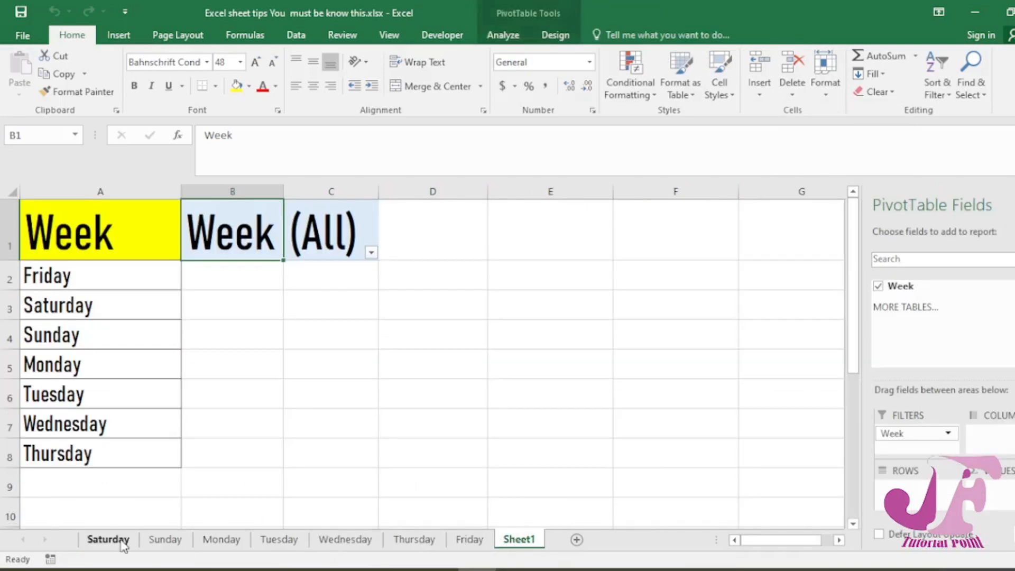
Step: Delete the PivotTable cells A1:B2 on the Saturday worksheet, shifting cells left
left_click(165, 542)
left_click(98, 544)
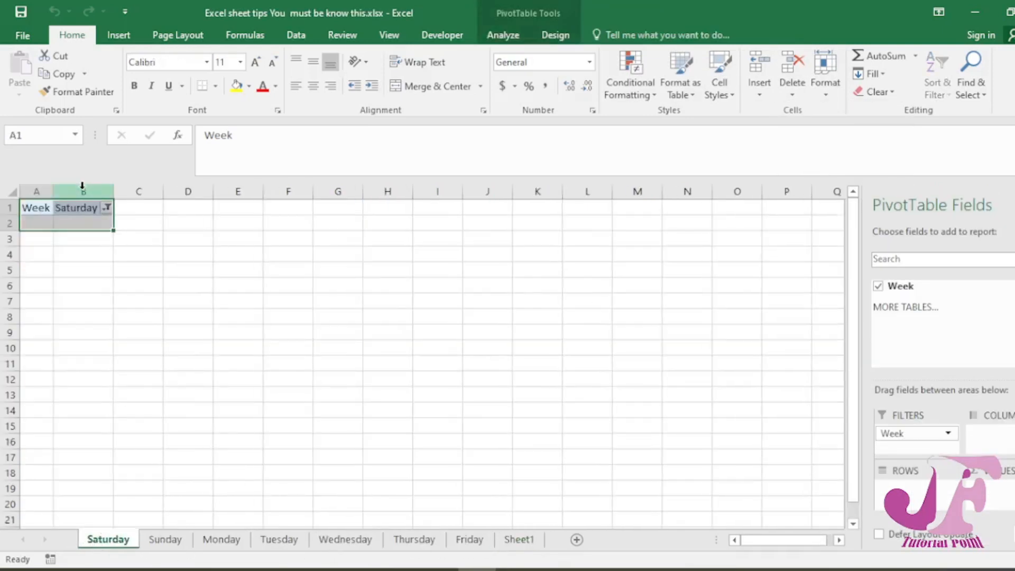
left_click(791, 98)
left_click(798, 109)
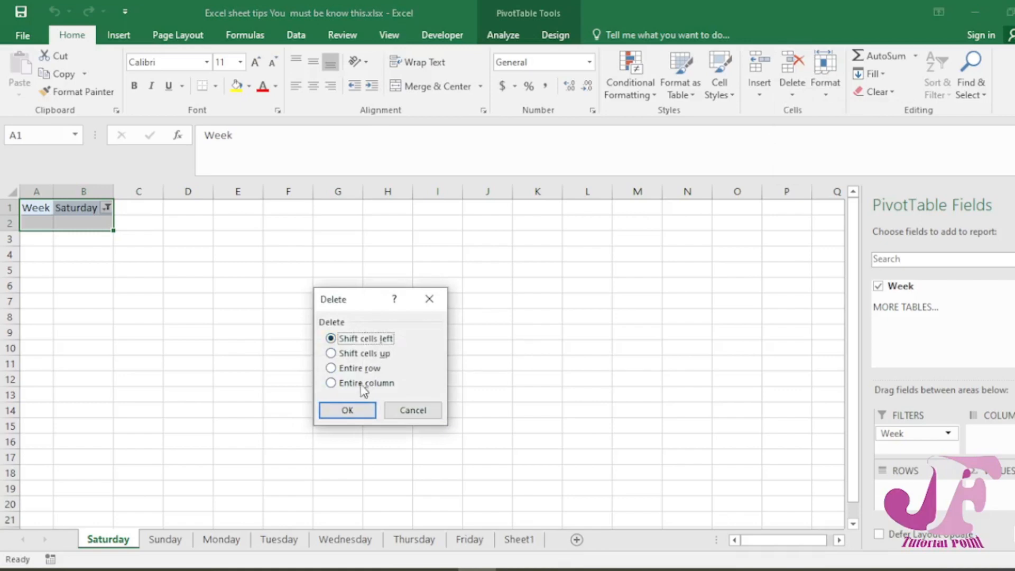
left_click(347, 410)
Step: Delete the PivotTable cells A1:B2 on the Sunday worksheet, shifting cells left
left_click(153, 539)
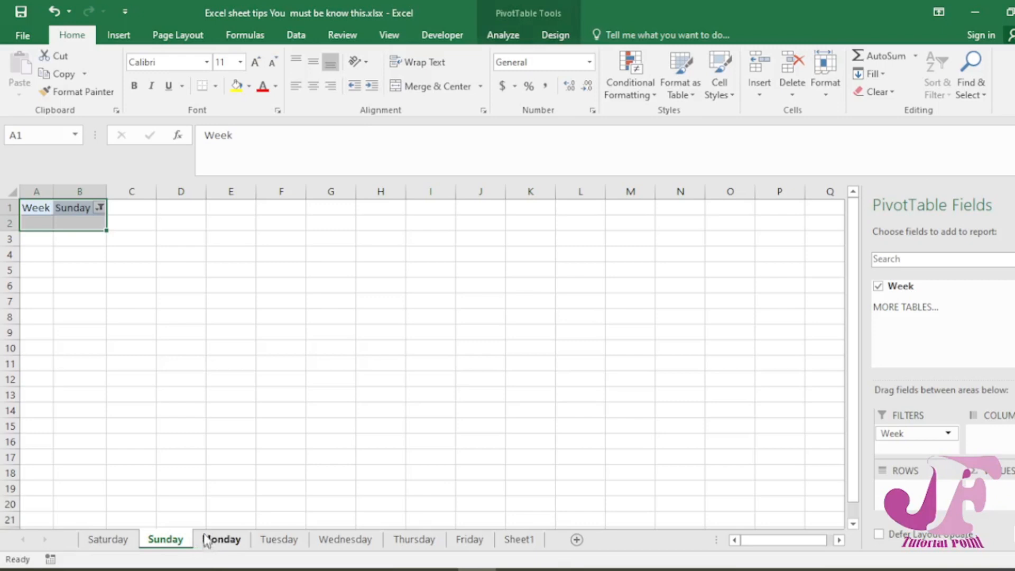
left_click(792, 88)
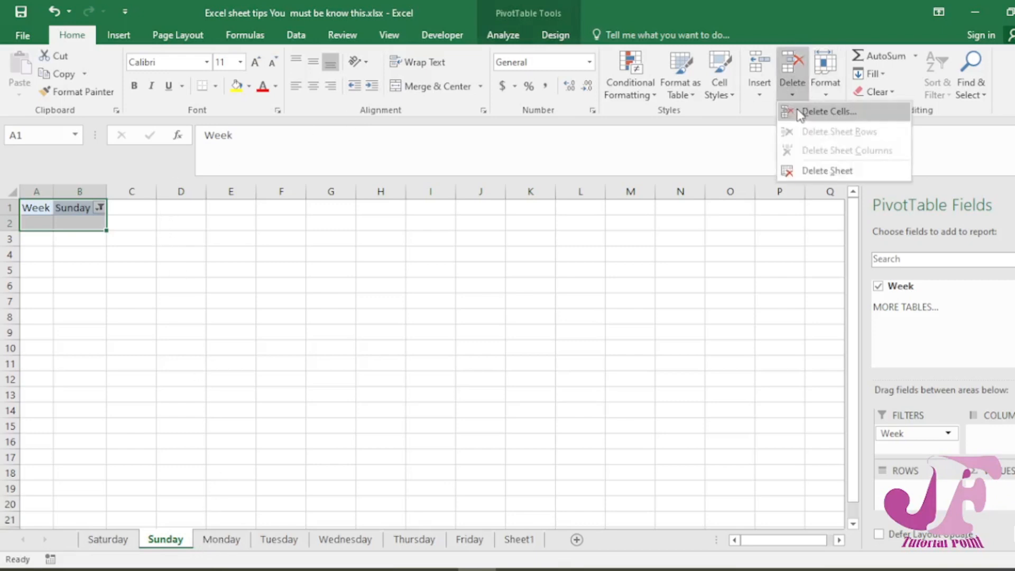
left_click(801, 112)
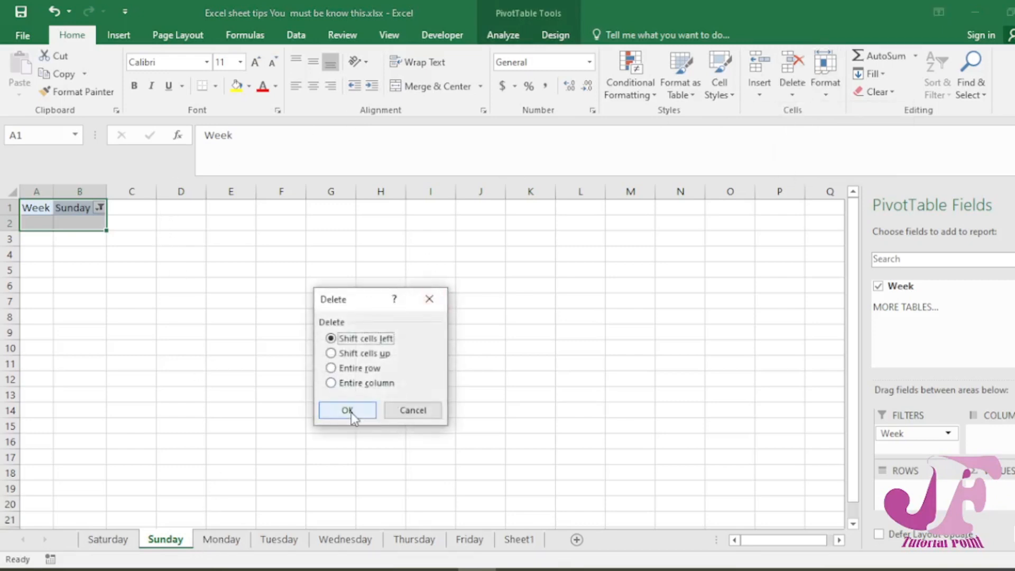
left_click(349, 415)
left_click(223, 542, "ctrl")
left_click(275, 541, "ctrl")
left_click(321, 547, "ctrl")
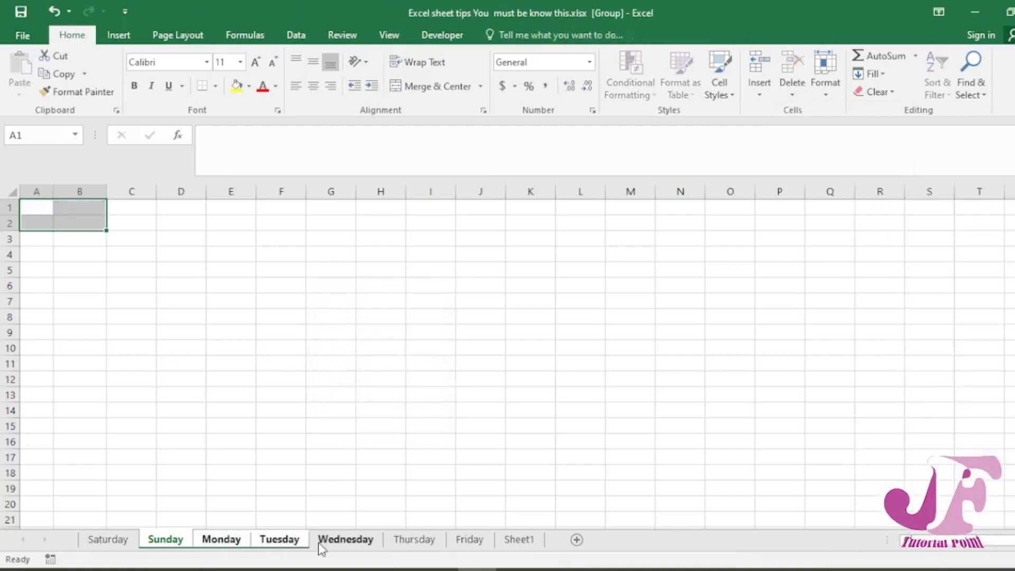
left_click(226, 544)
left_click(509, 547, "ctrl")
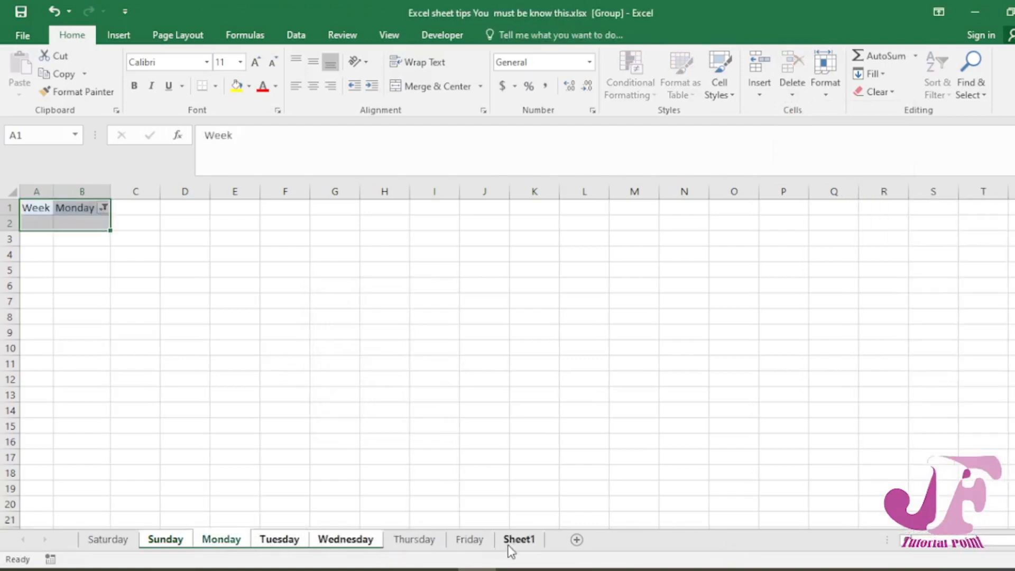
left_click(509, 547)
Step: Group the Monday to Friday worksheets and try to delete their PivotTable cells together
left_click(224, 542)
left_click(324, 544, "shift")
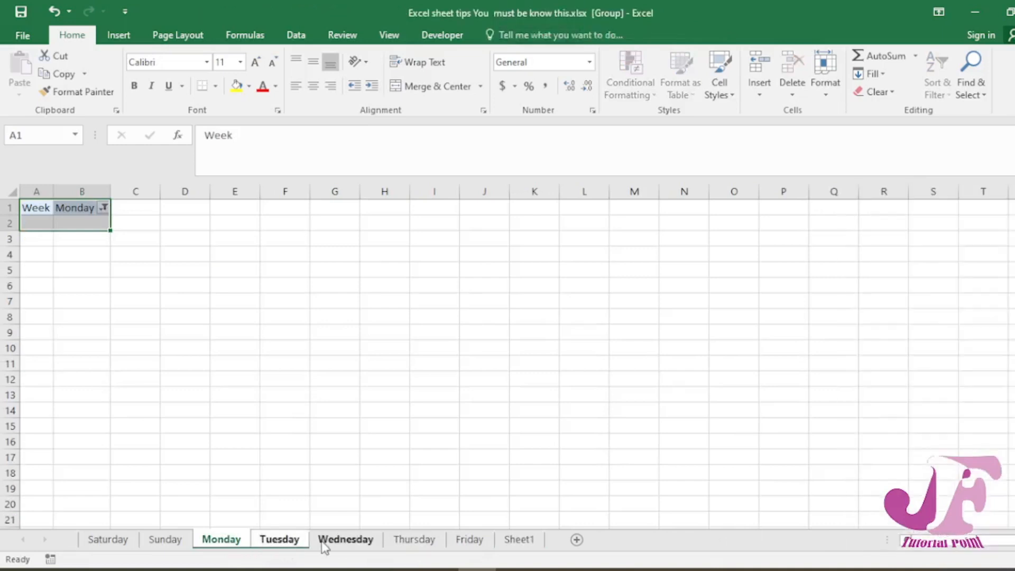
left_click(402, 540, "shift")
left_click(474, 543, "shift")
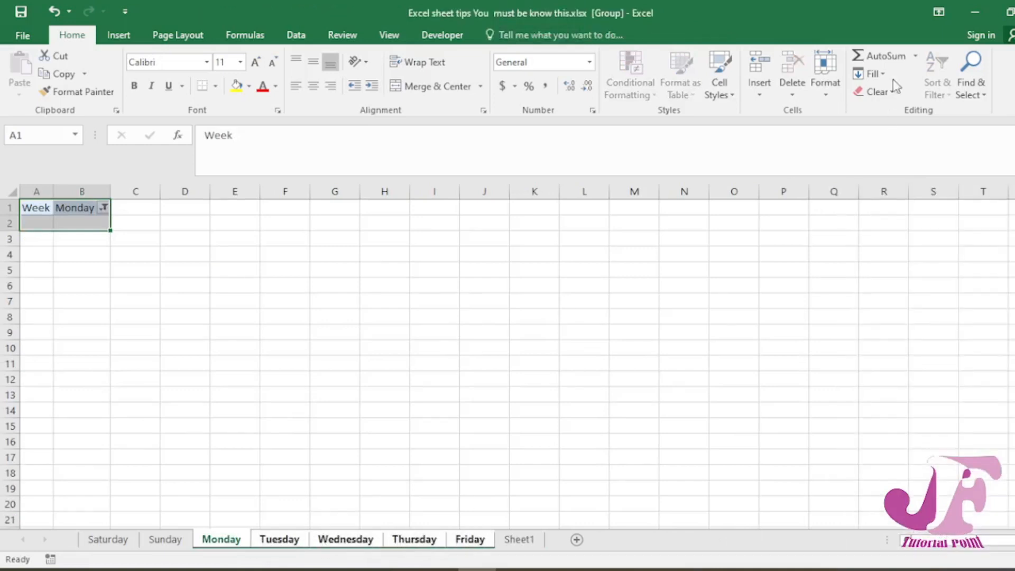
left_click(792, 88)
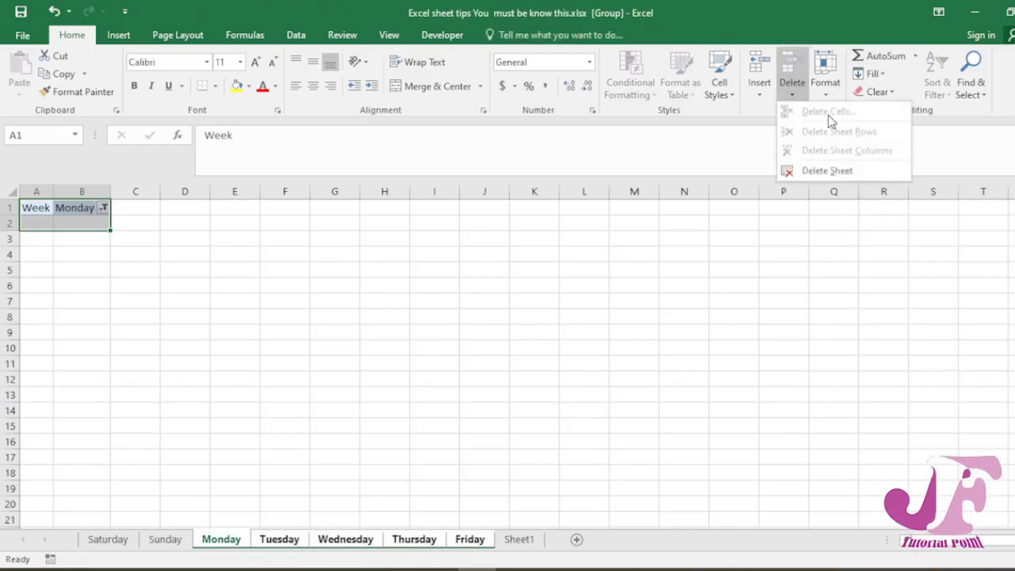
left_click(170, 238)
Step: Try to clear the contents of A1:B2 on the grouped Monday to Friday worksheets, and ungroup them
left_click_drag(32, 209, 110, 235)
left_click(91, 222)
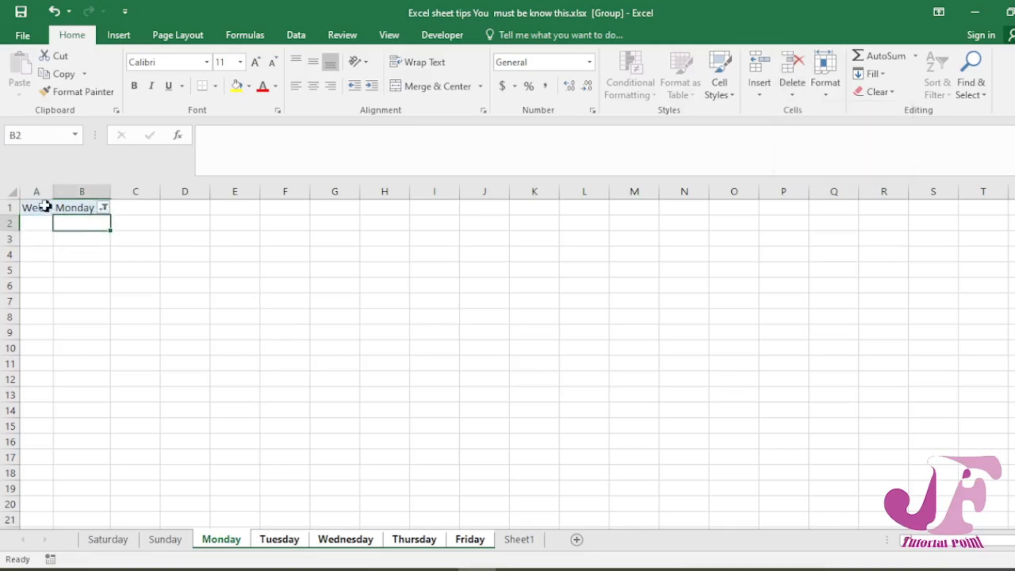
left_click_drag(45, 207, 88, 222)
key("Delete")
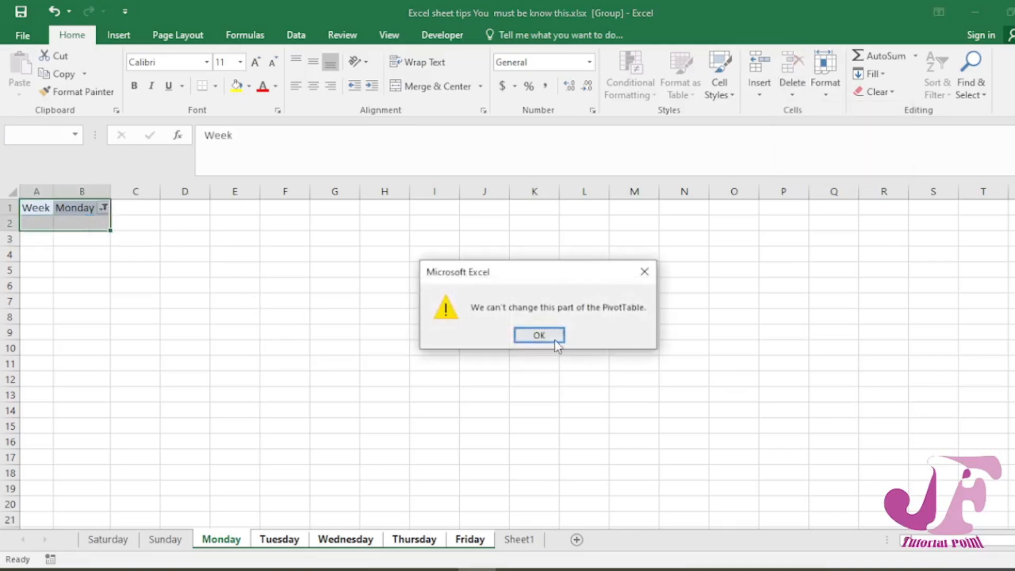
left_click(539, 337)
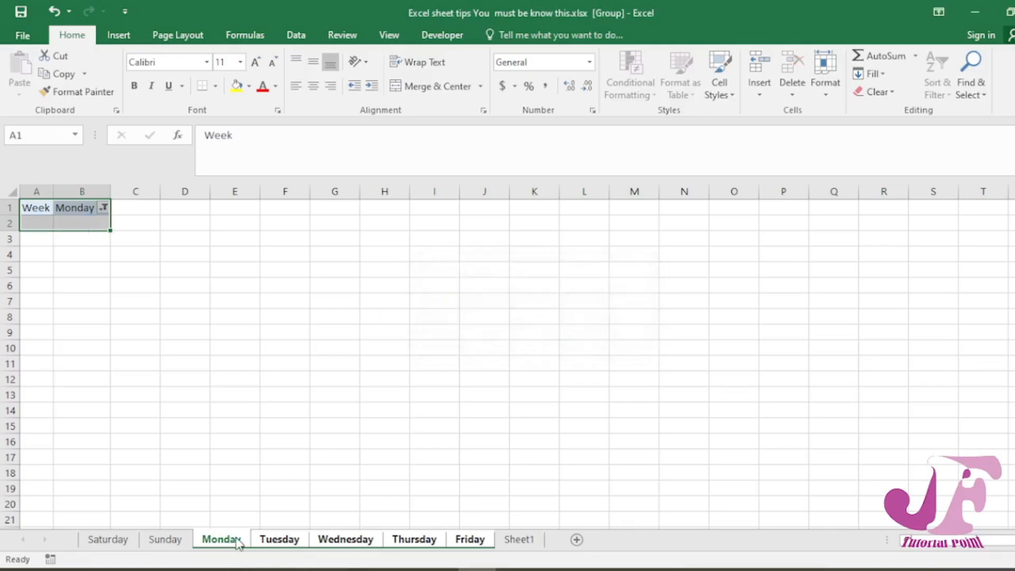
left_click(279, 539)
left_click(517, 539)
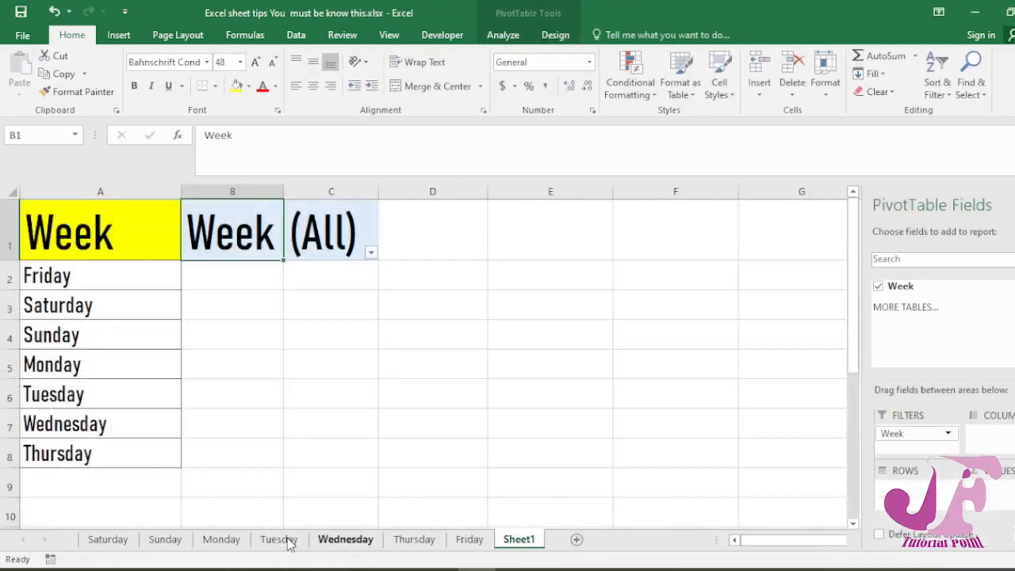
Step: Try to clear the contents of A1:B2 on the Monday worksheet alone
left_click(216, 542)
key("Delete")
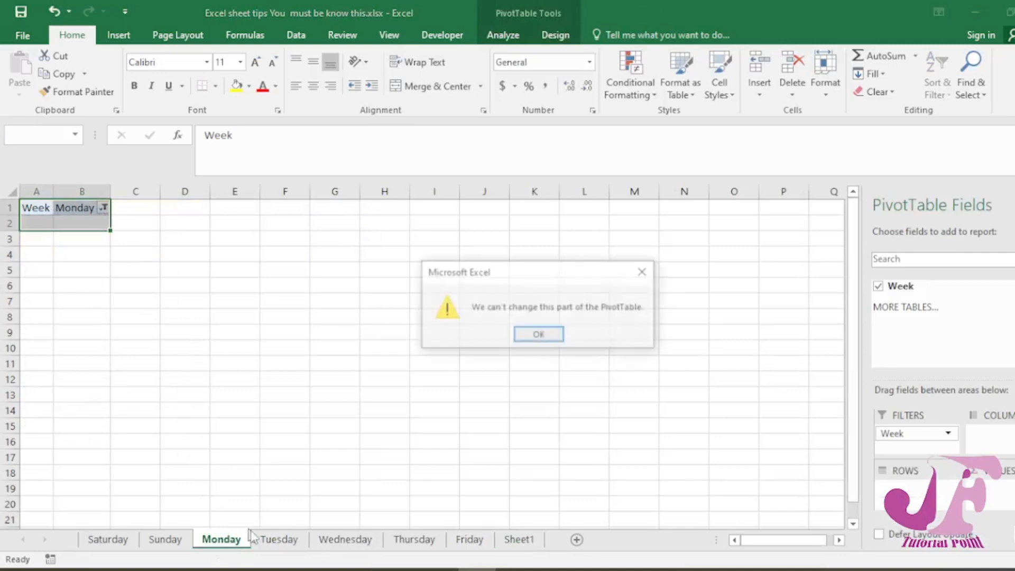
left_click(545, 340)
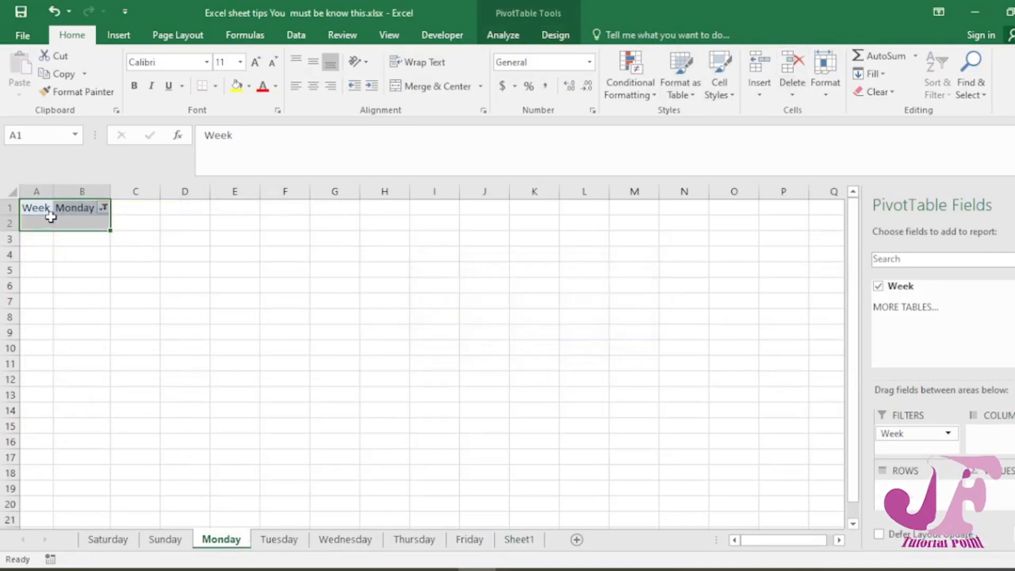
Step: Delete the PivotTable cells A1:B2 on each worksheet from Monday to Friday, one sheet at a time
right_click(50, 216)
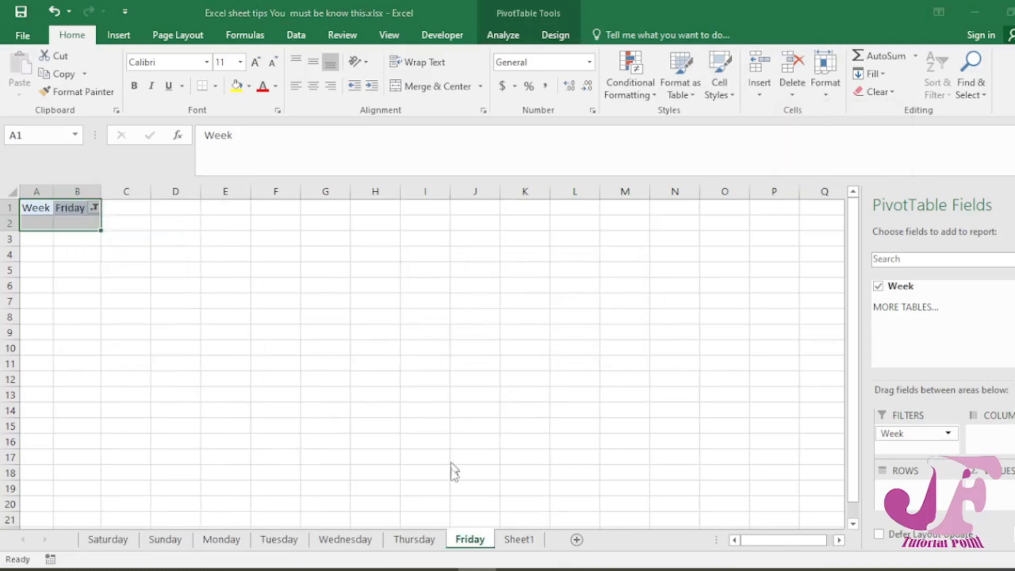
key("ctrl+minus")
left_click(355, 415)
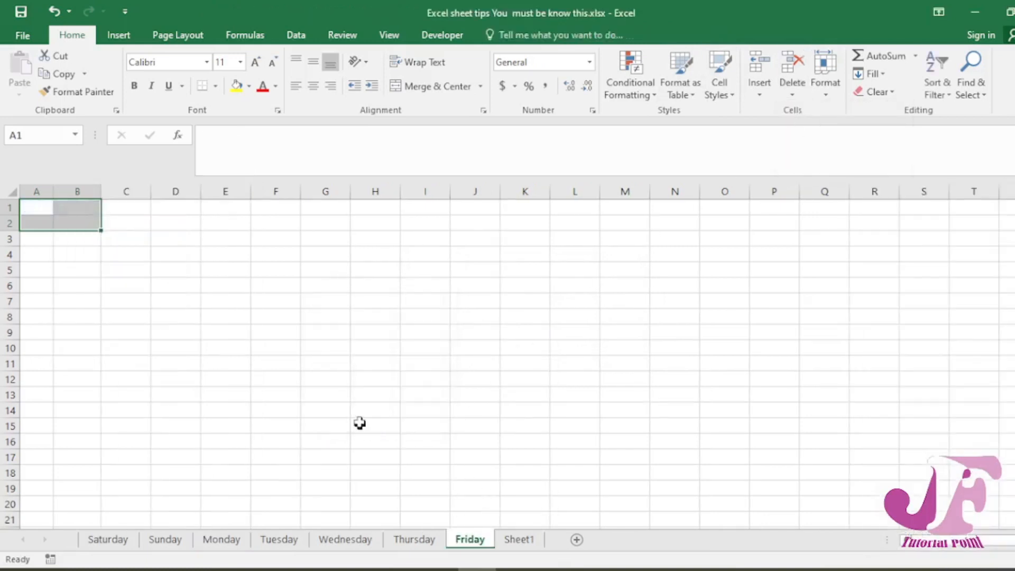
Step: Check the Saturday to Friday worksheets one by one for leftover PivotTable cells, and return to Sheet1
left_click(106, 539)
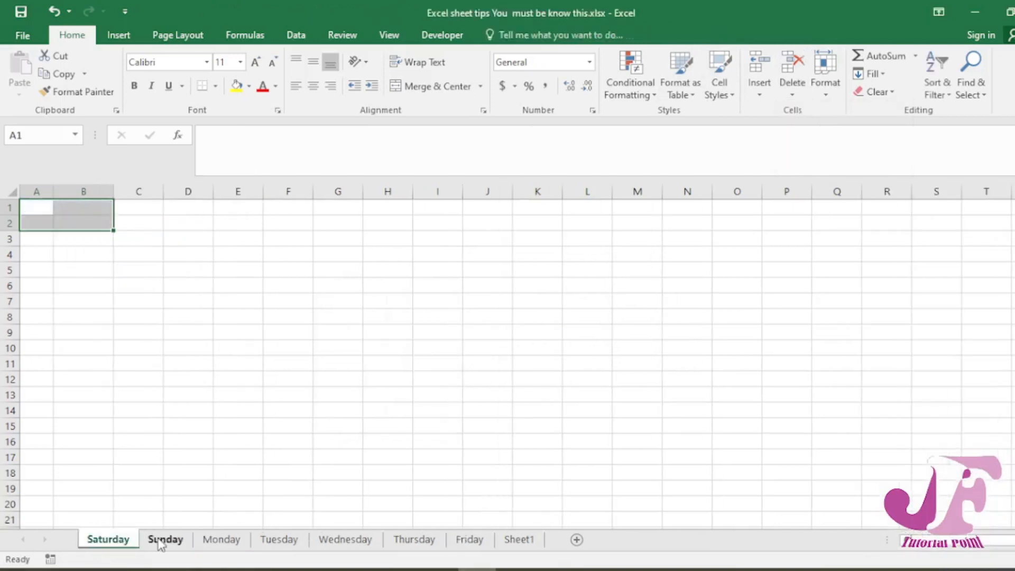
left_click(161, 541)
left_click(221, 540)
left_click(296, 542)
left_click(289, 382)
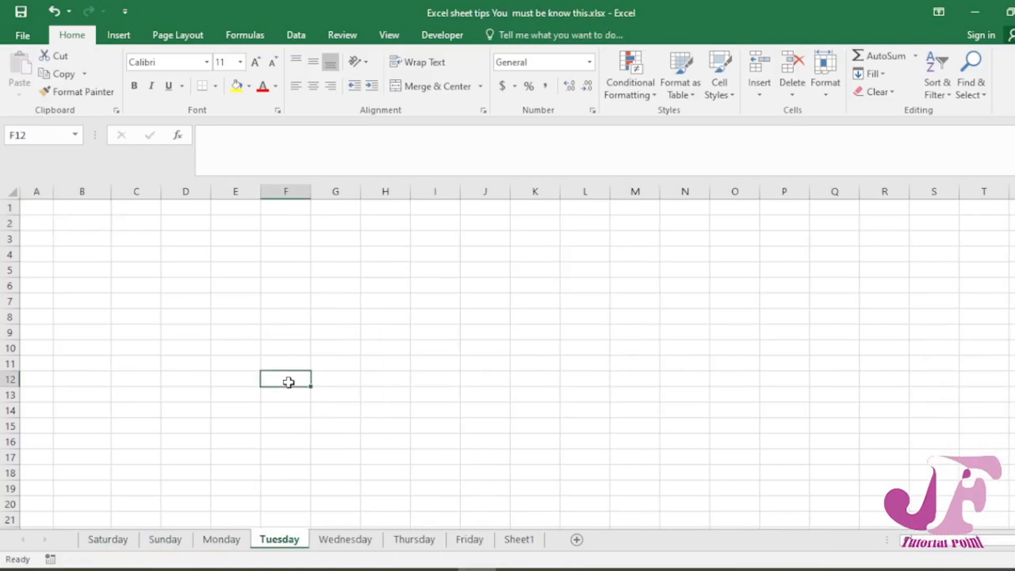
left_click(363, 539)
left_click(414, 540)
left_click(469, 539)
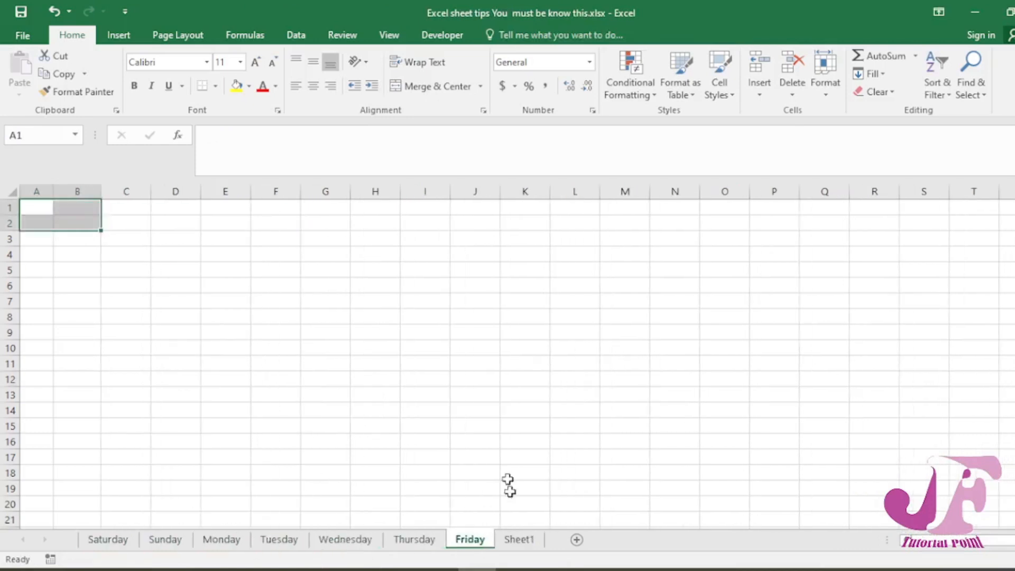
left_click(507, 439)
left_click(376, 417)
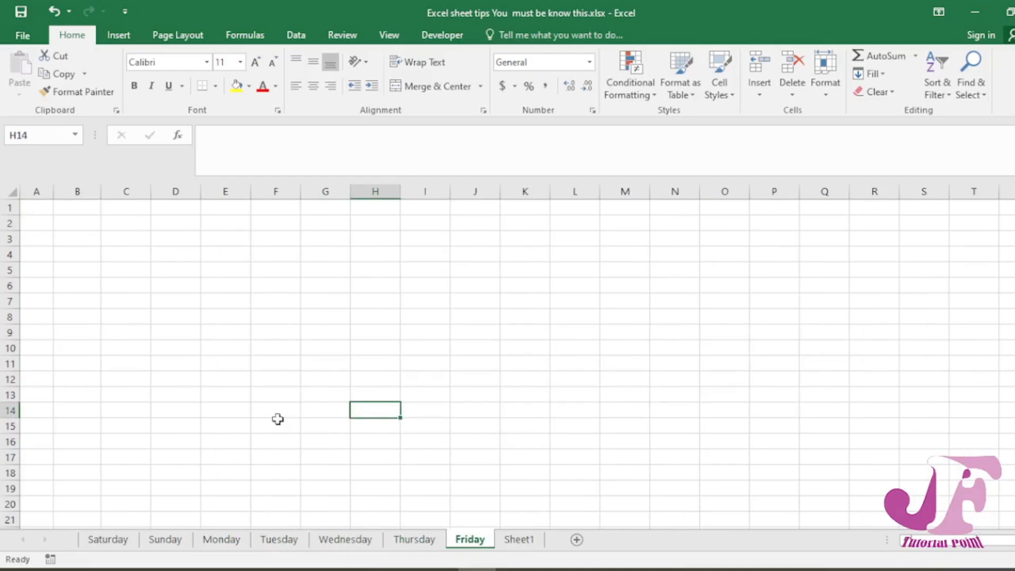
left_click(523, 544)
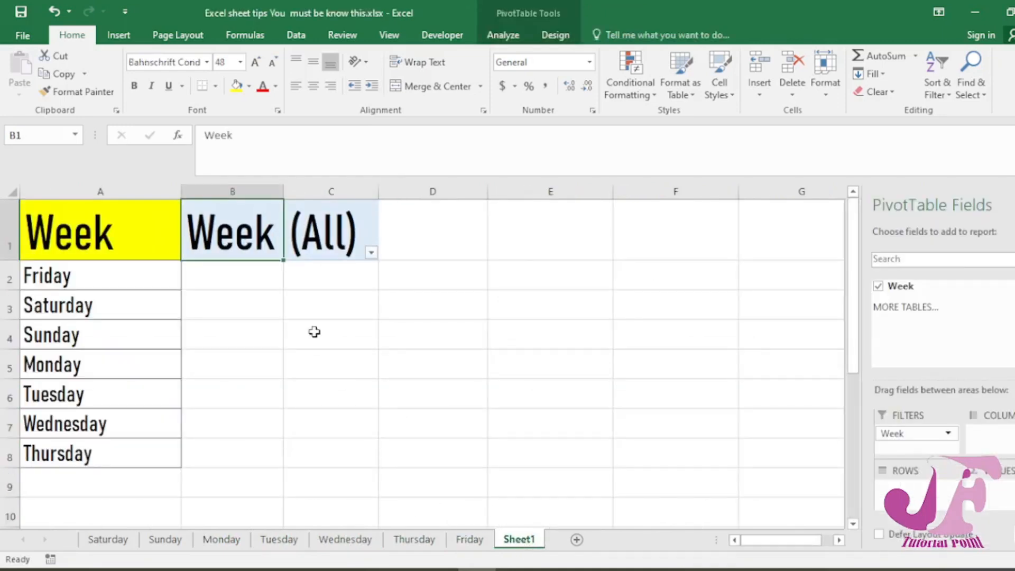